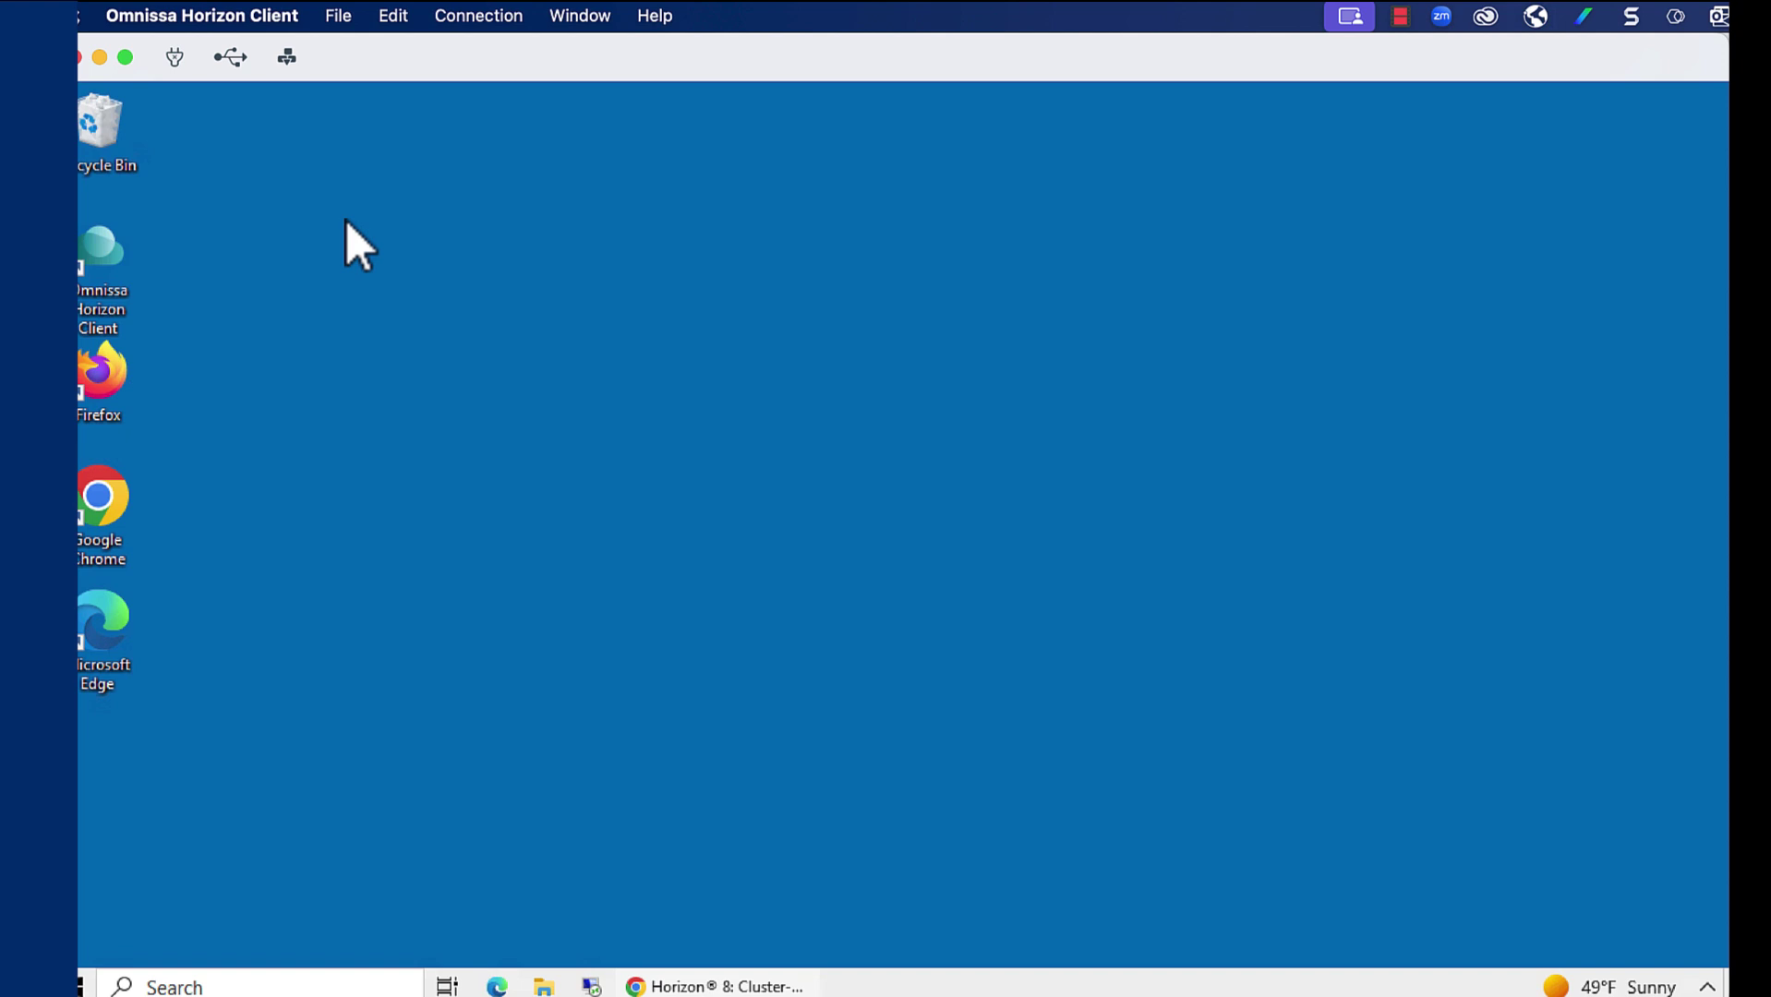
click(248, 25)
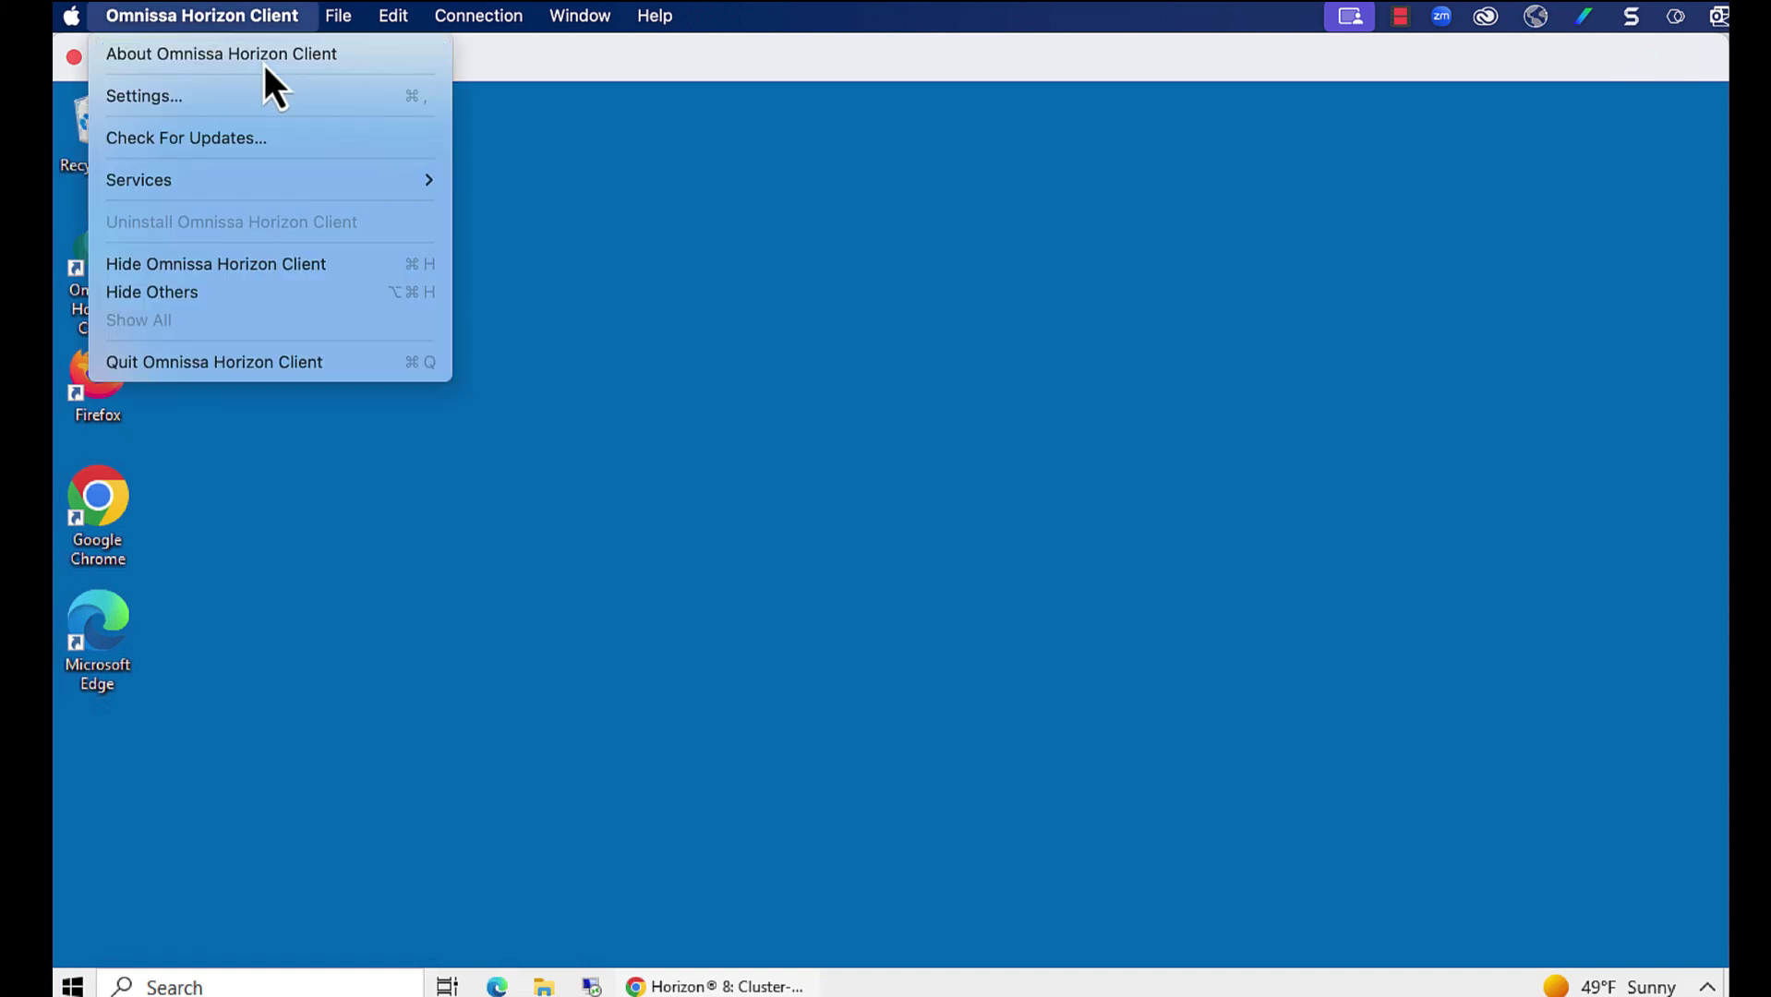
click(264, 56)
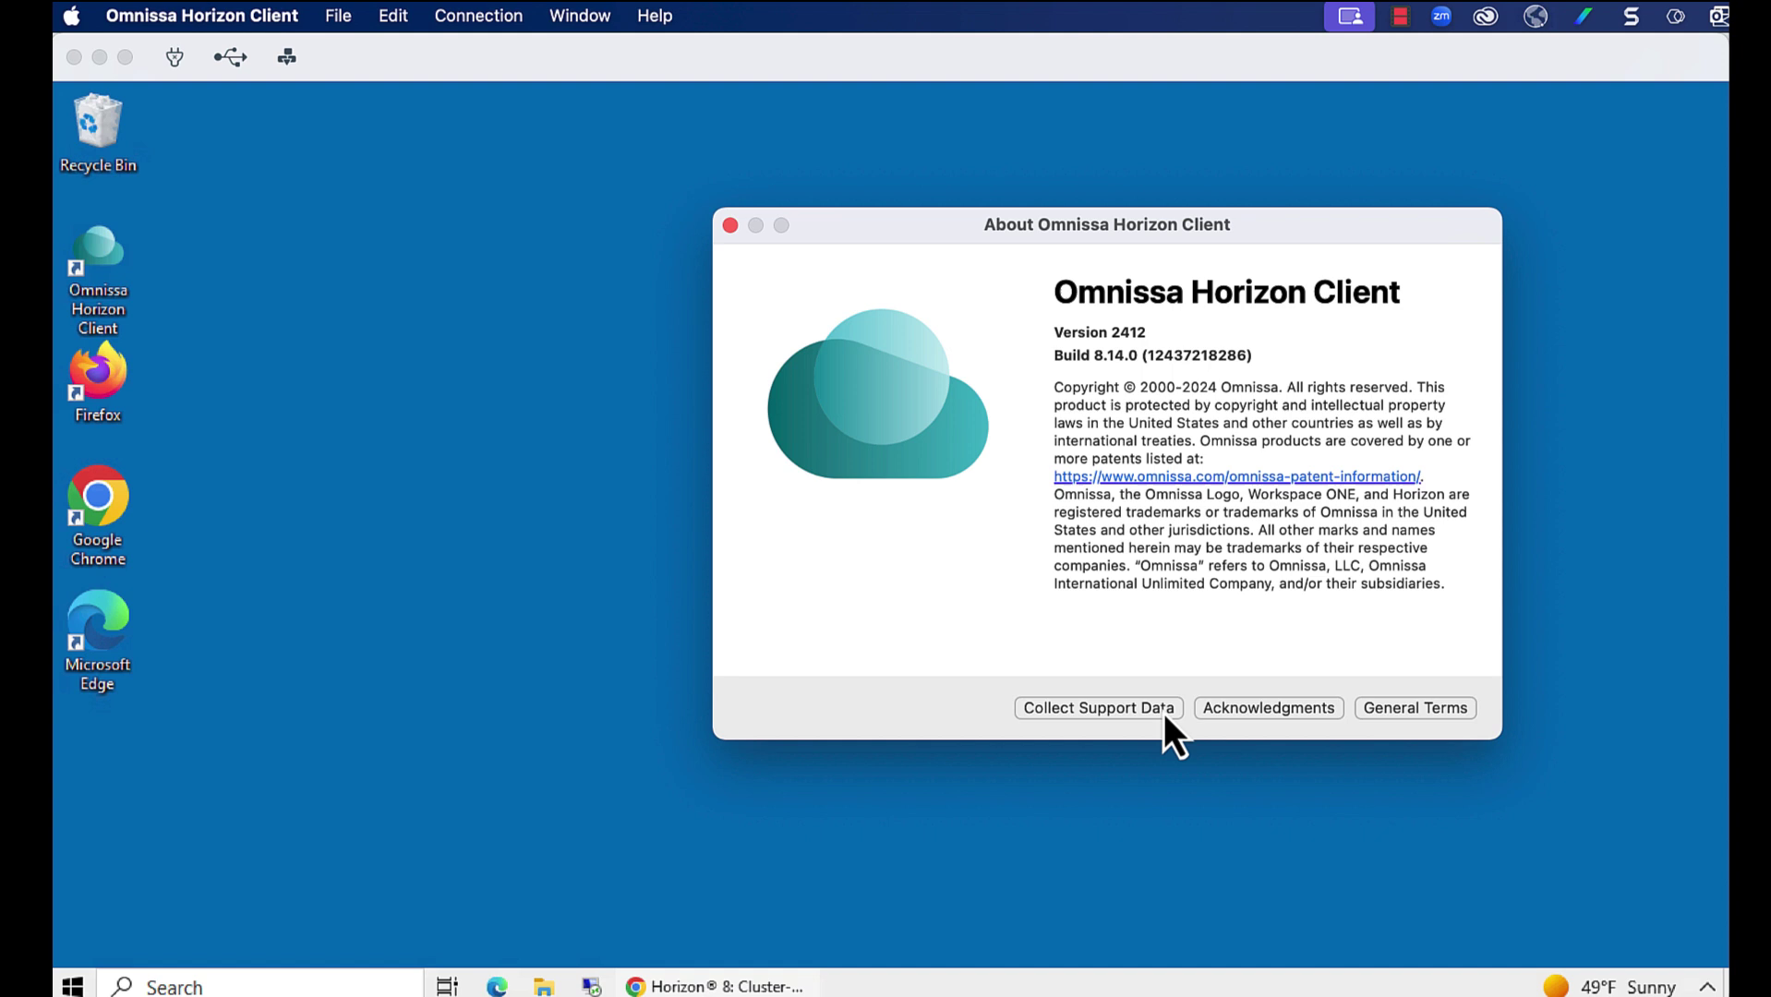
click(730, 226)
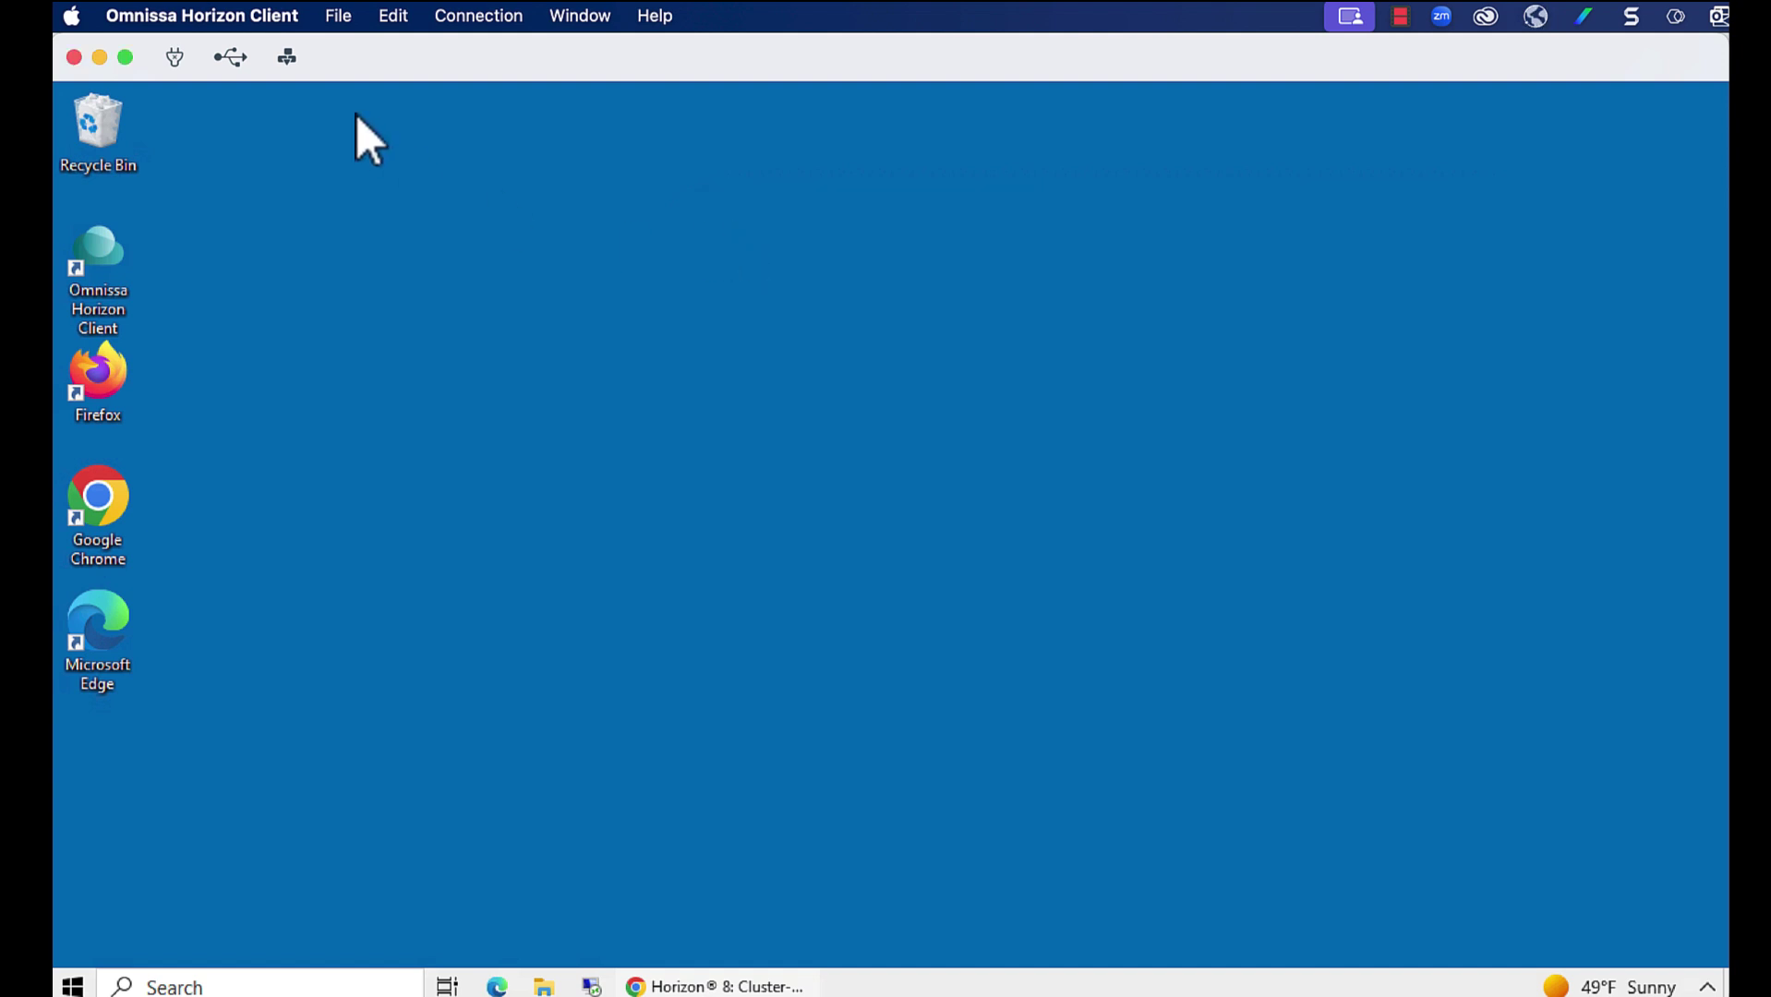
click(345, 20)
mouse_move(394, 22)
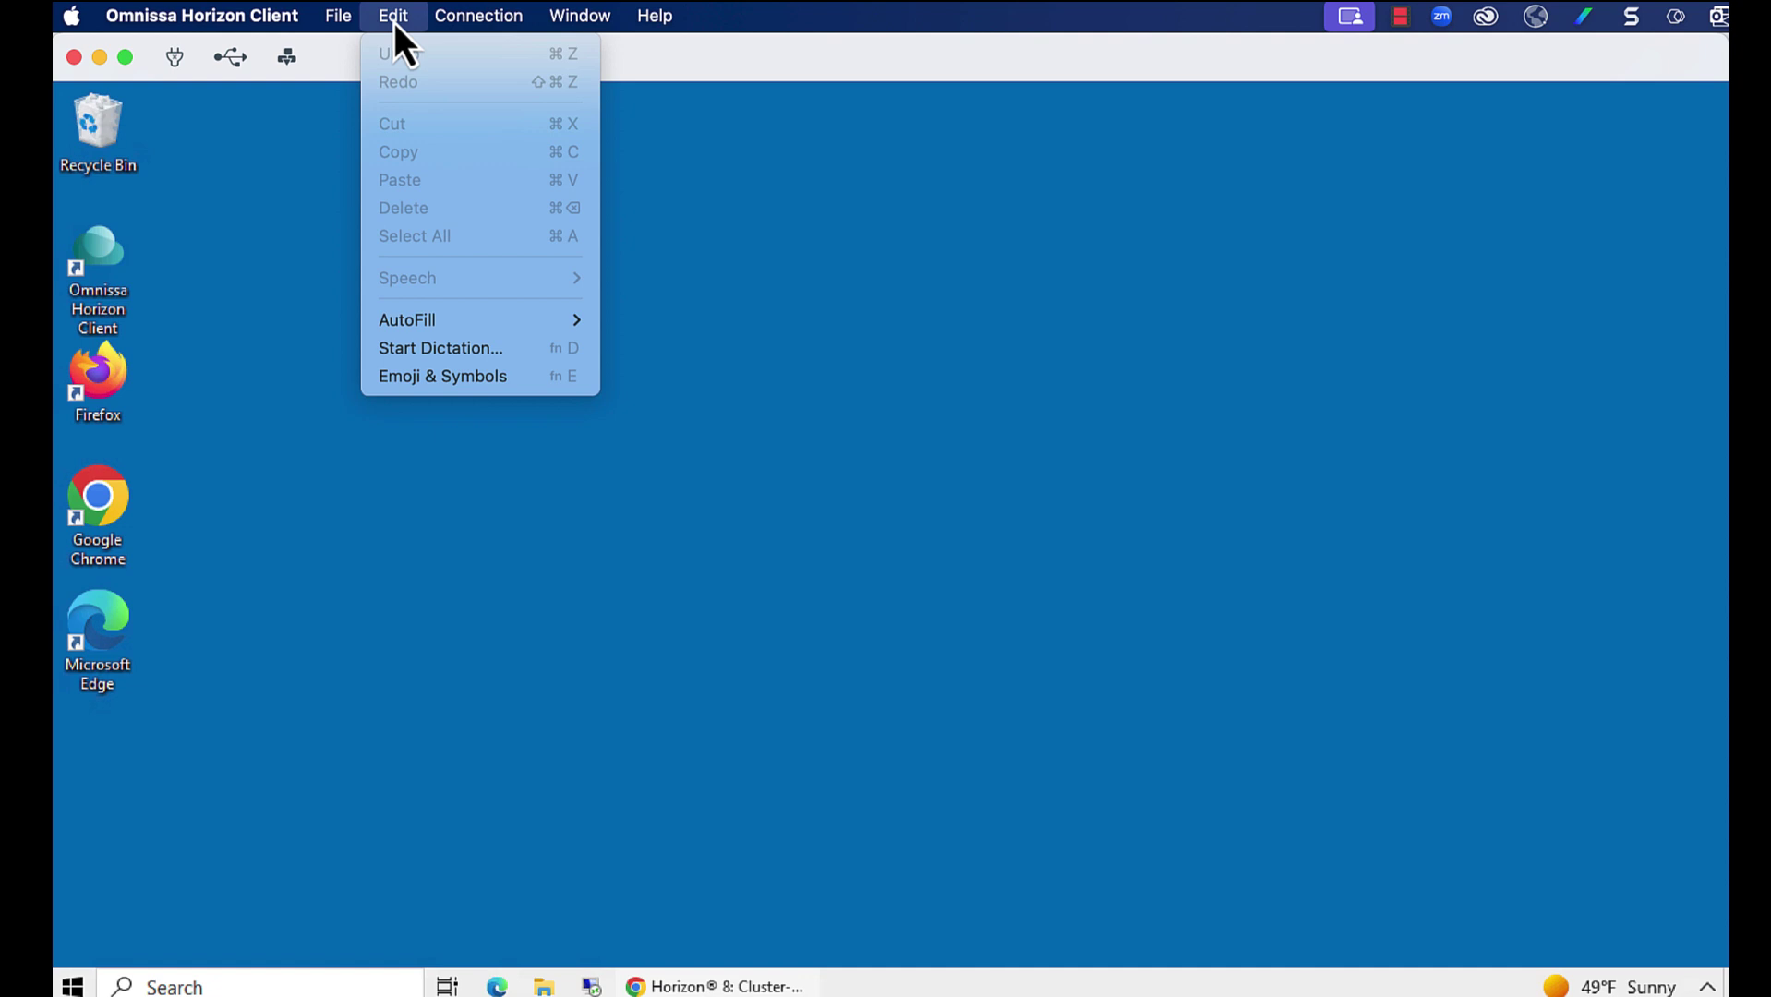
mouse_move(483, 12)
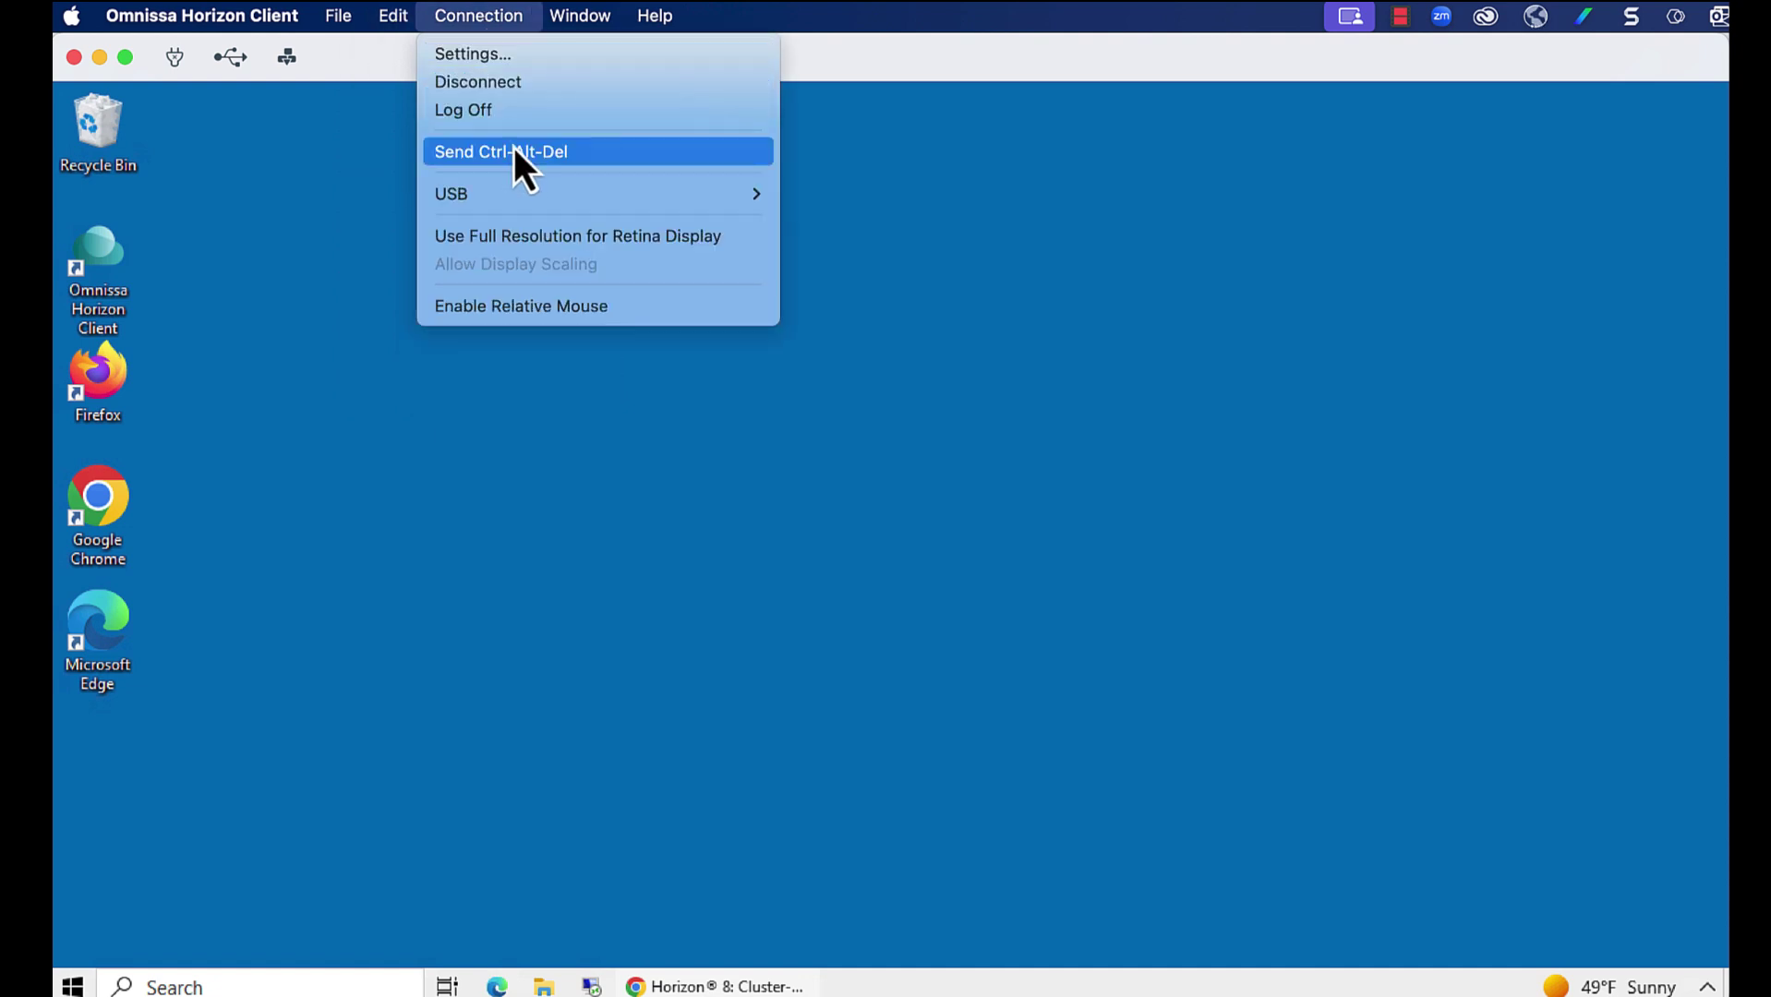
mouse_move(533, 206)
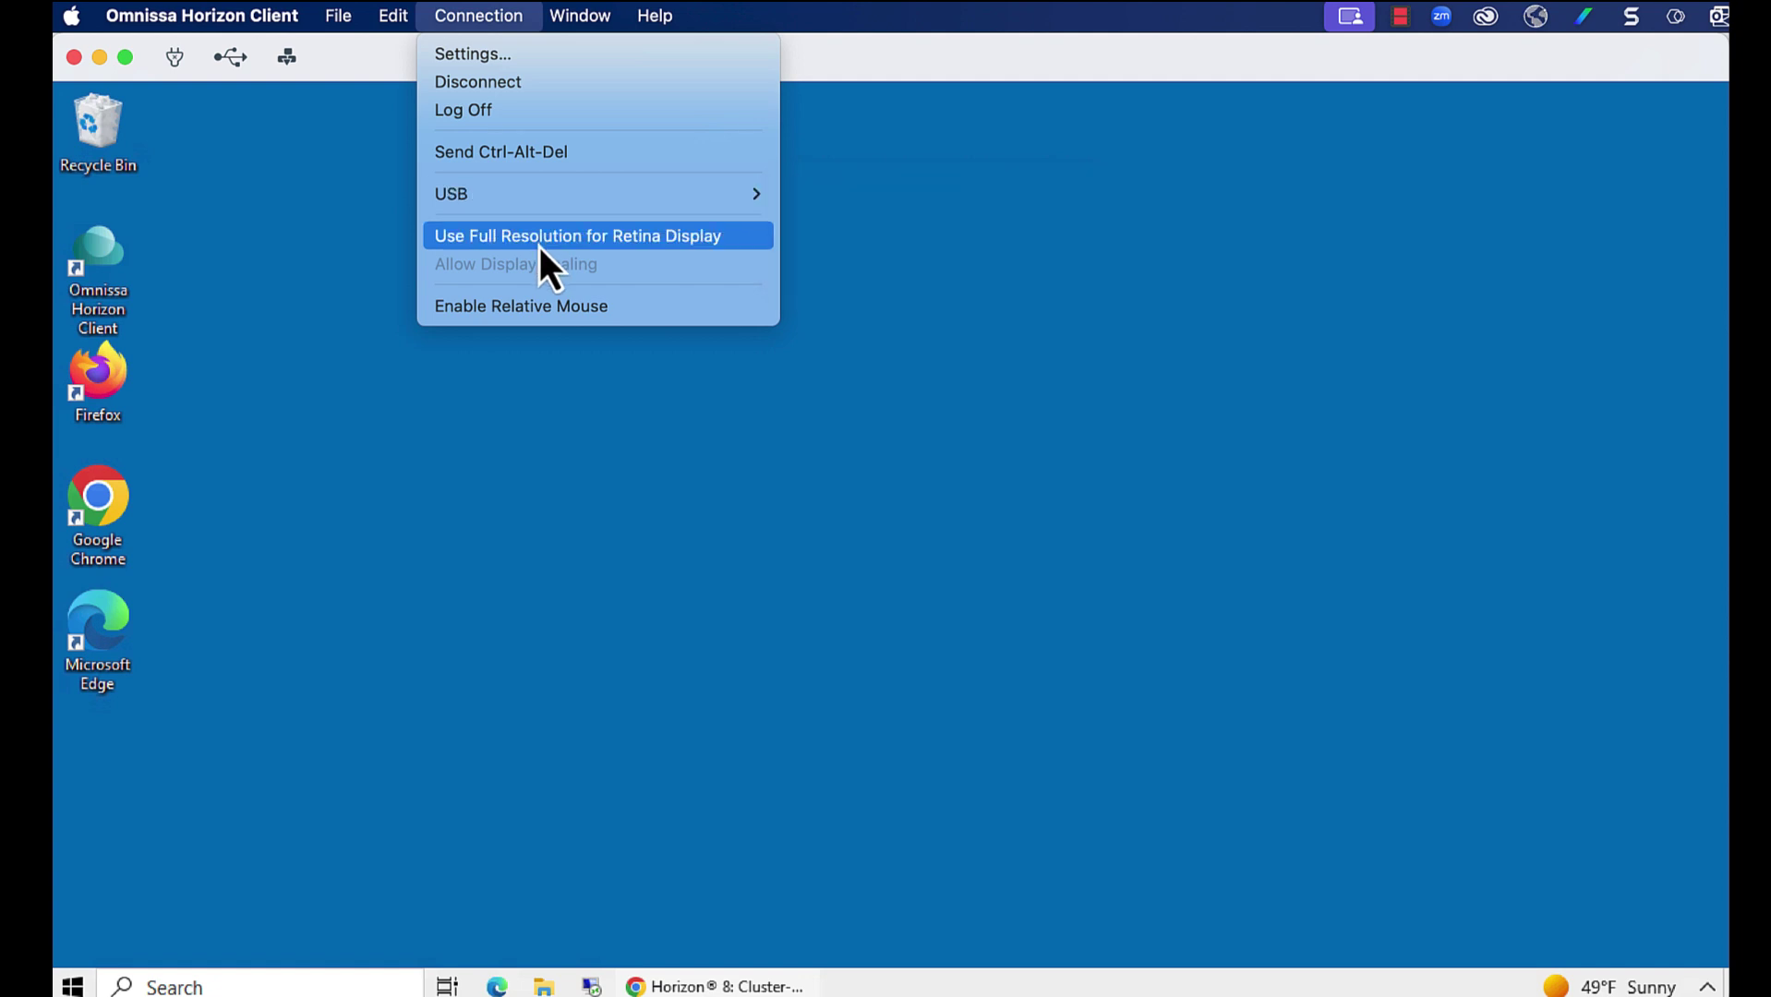
mouse_move(566, 28)
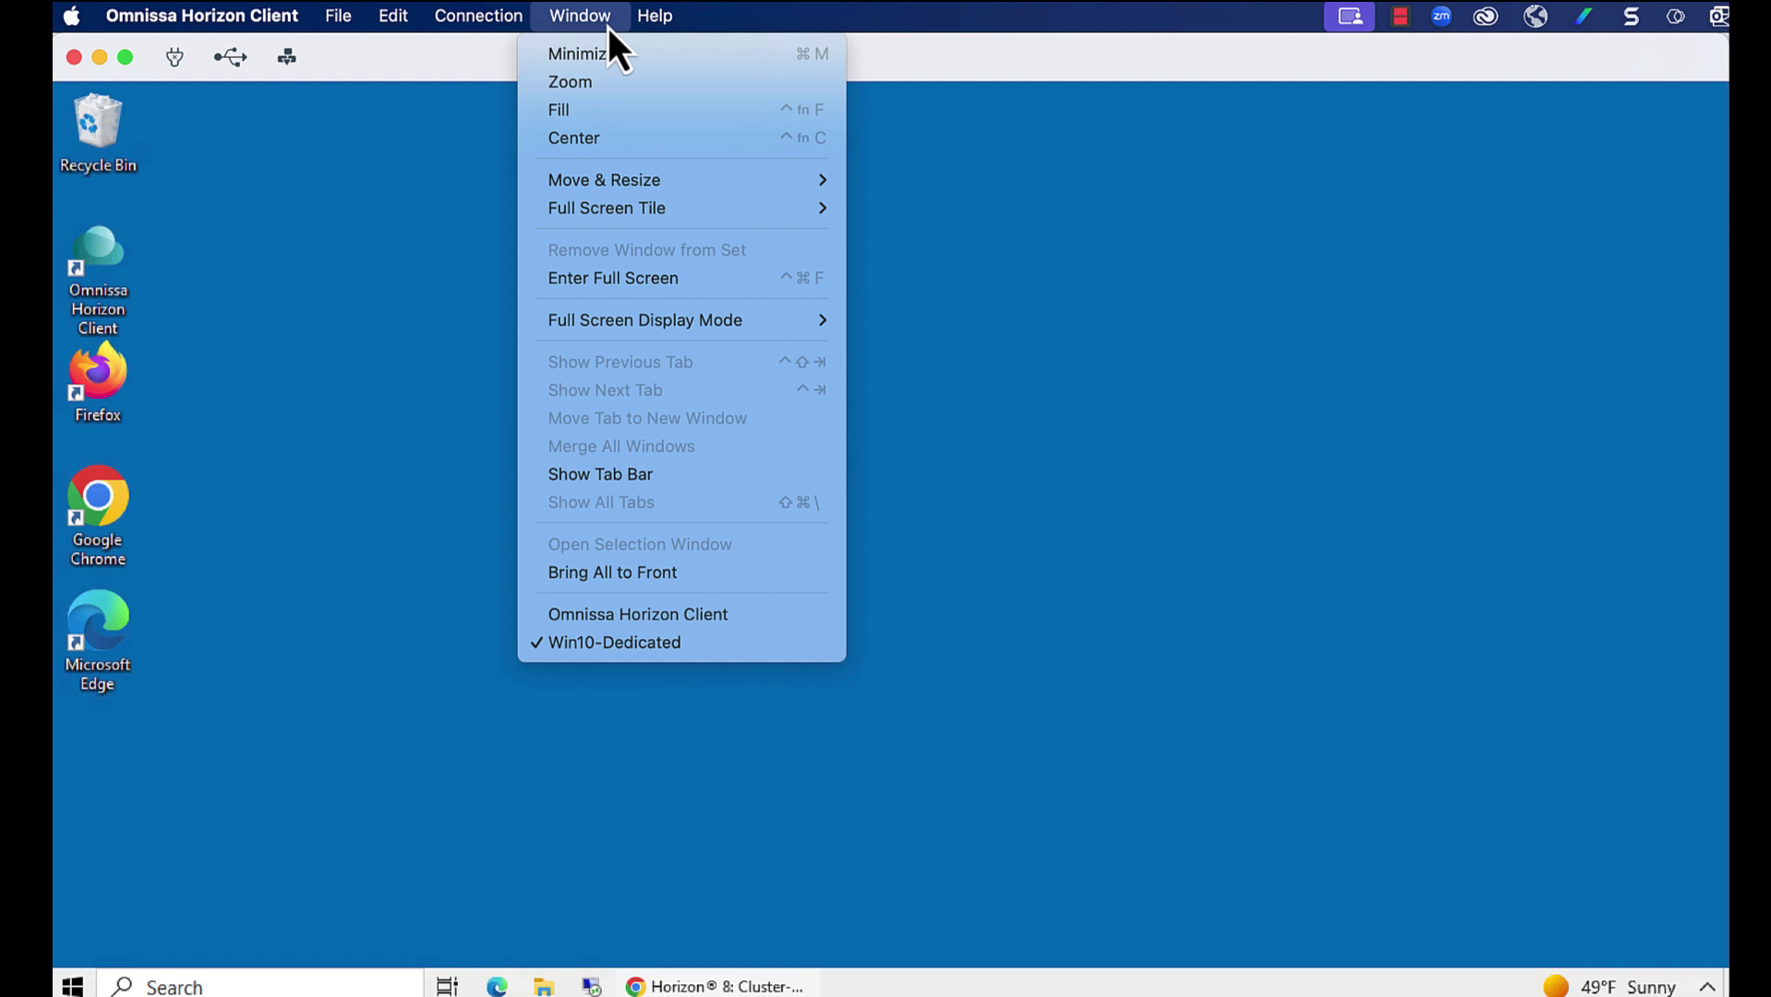
mouse_move(670, 25)
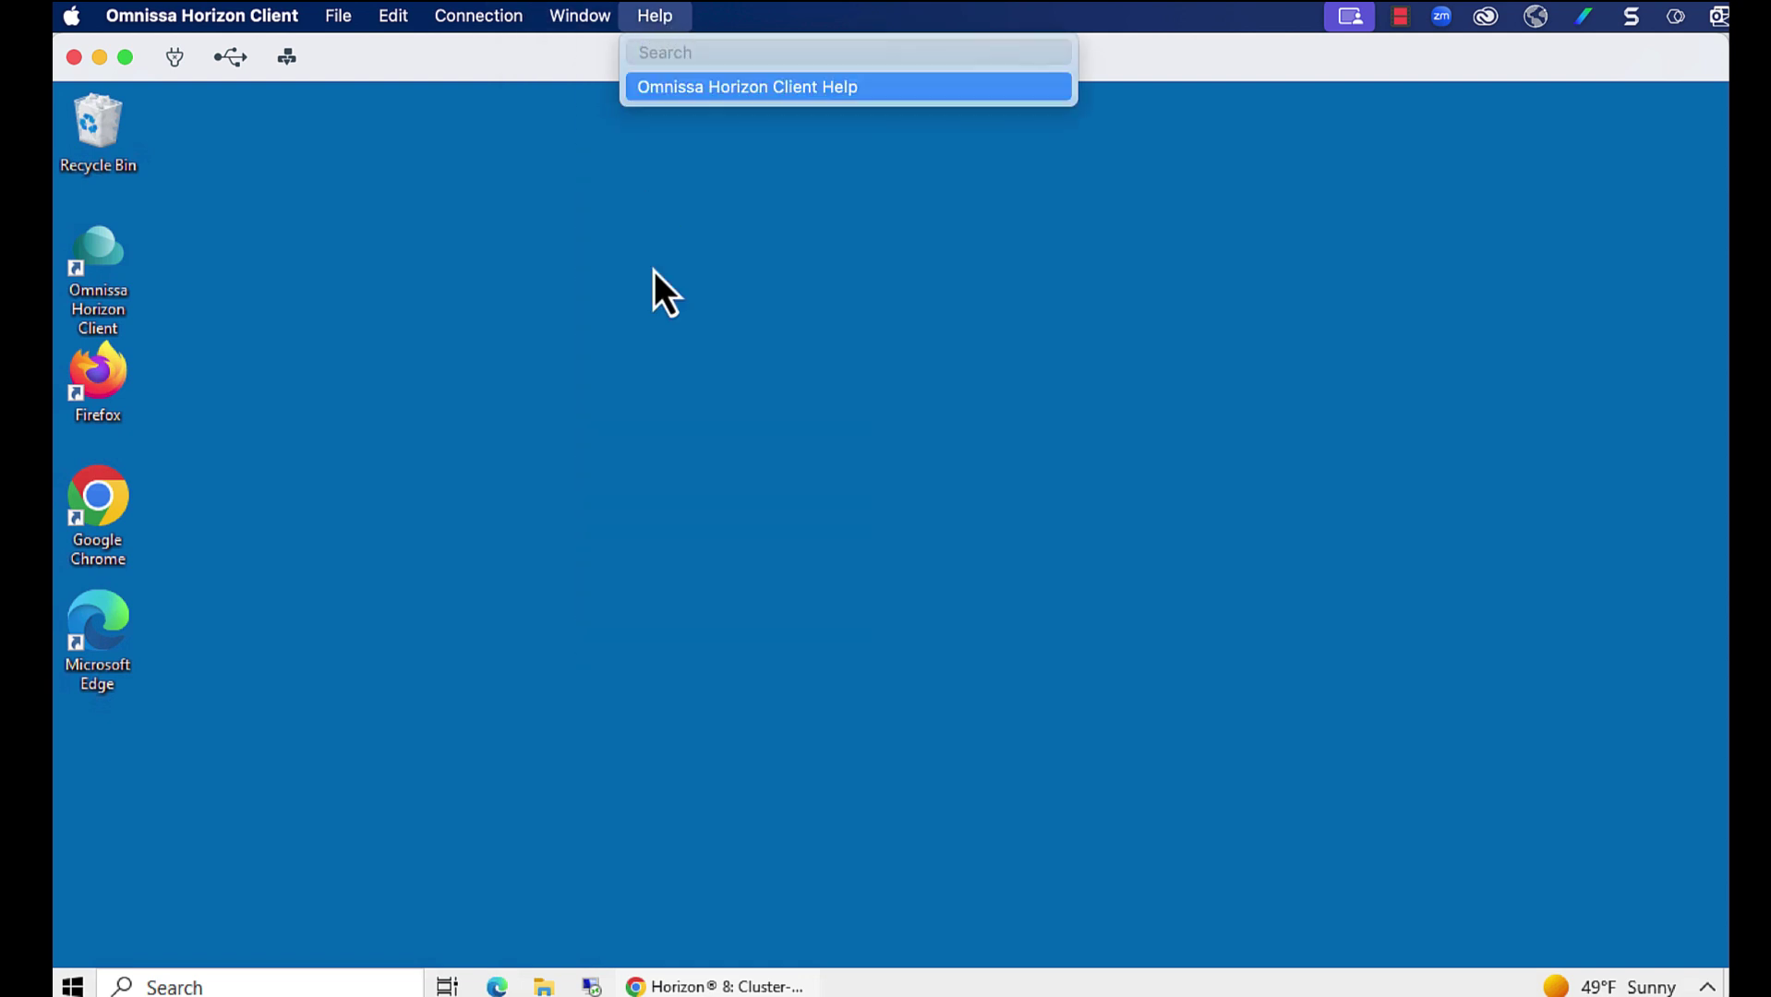
click(669, 309)
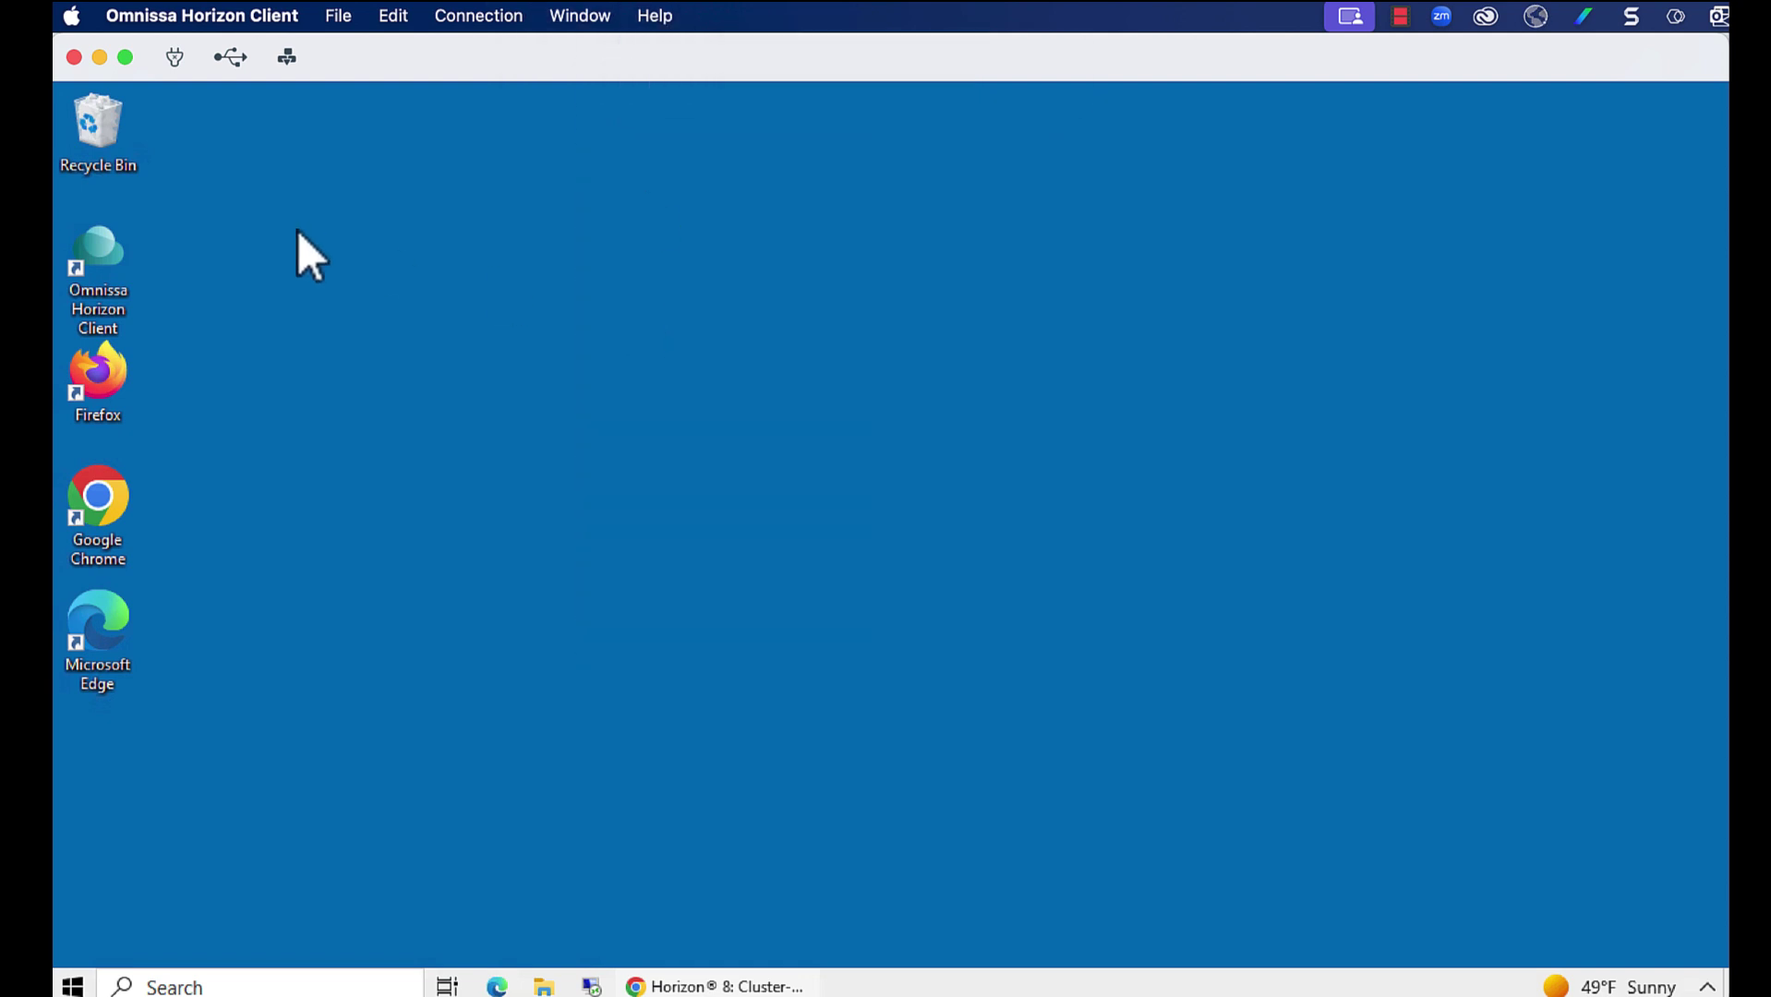
click(175, 58)
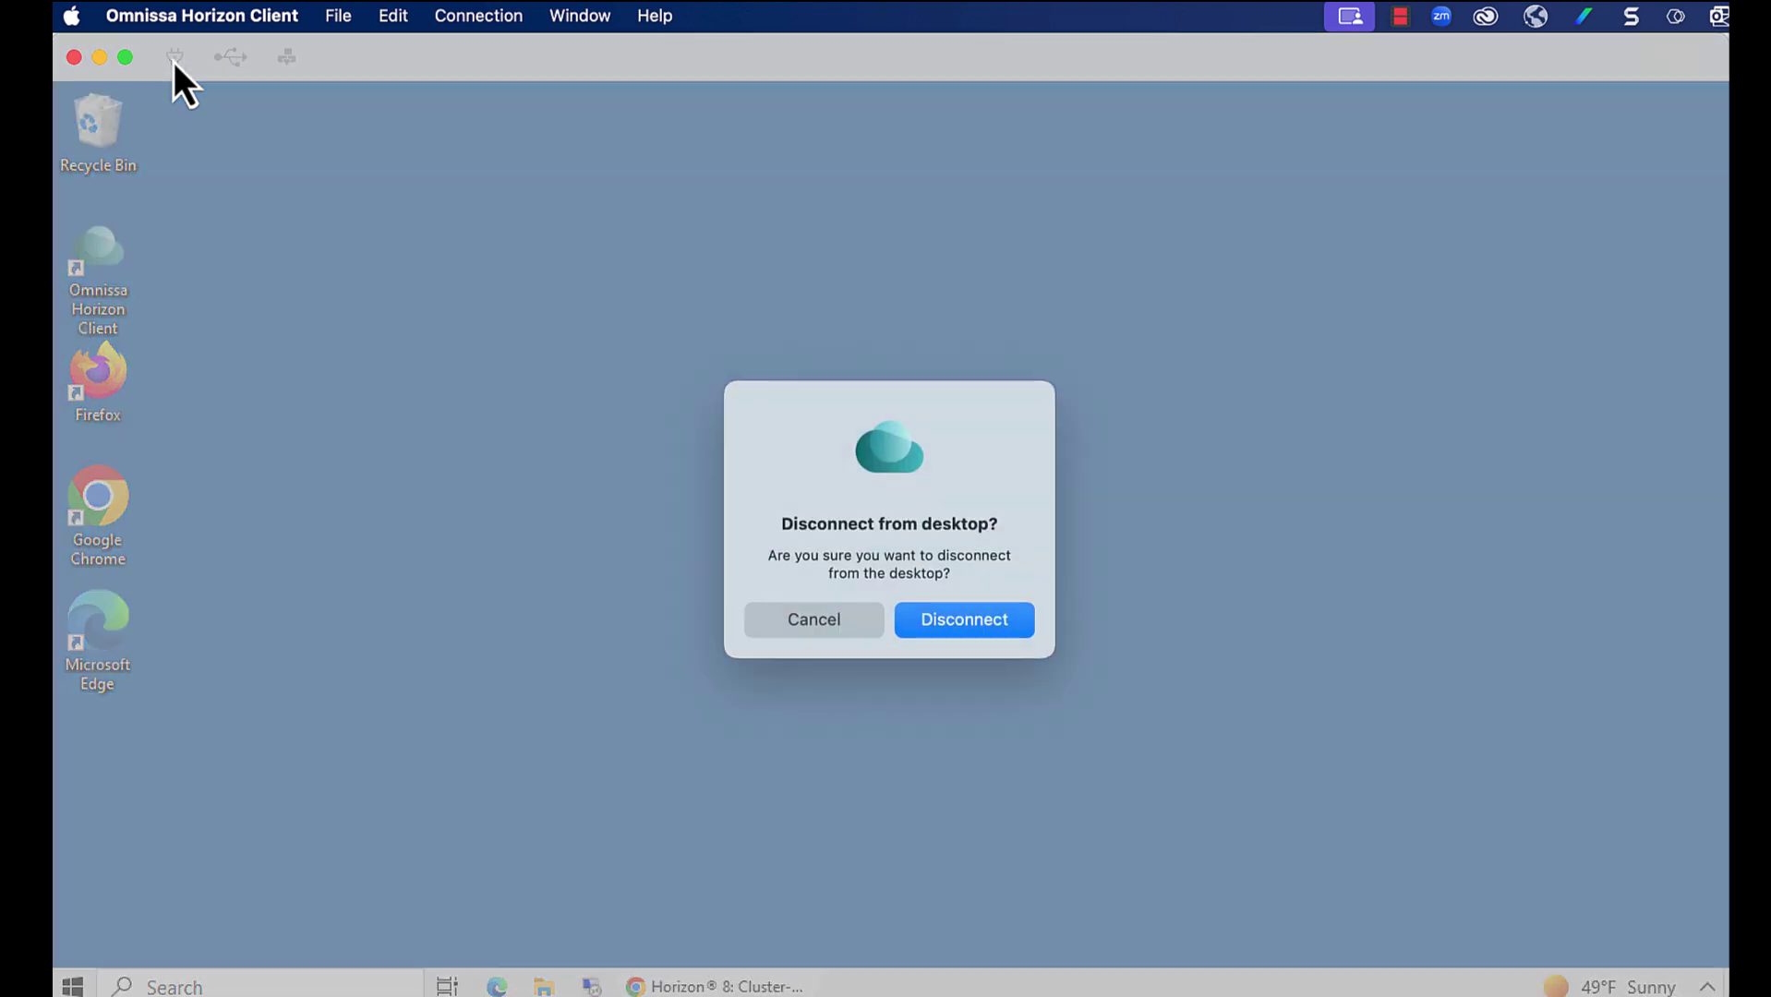
click(788, 631)
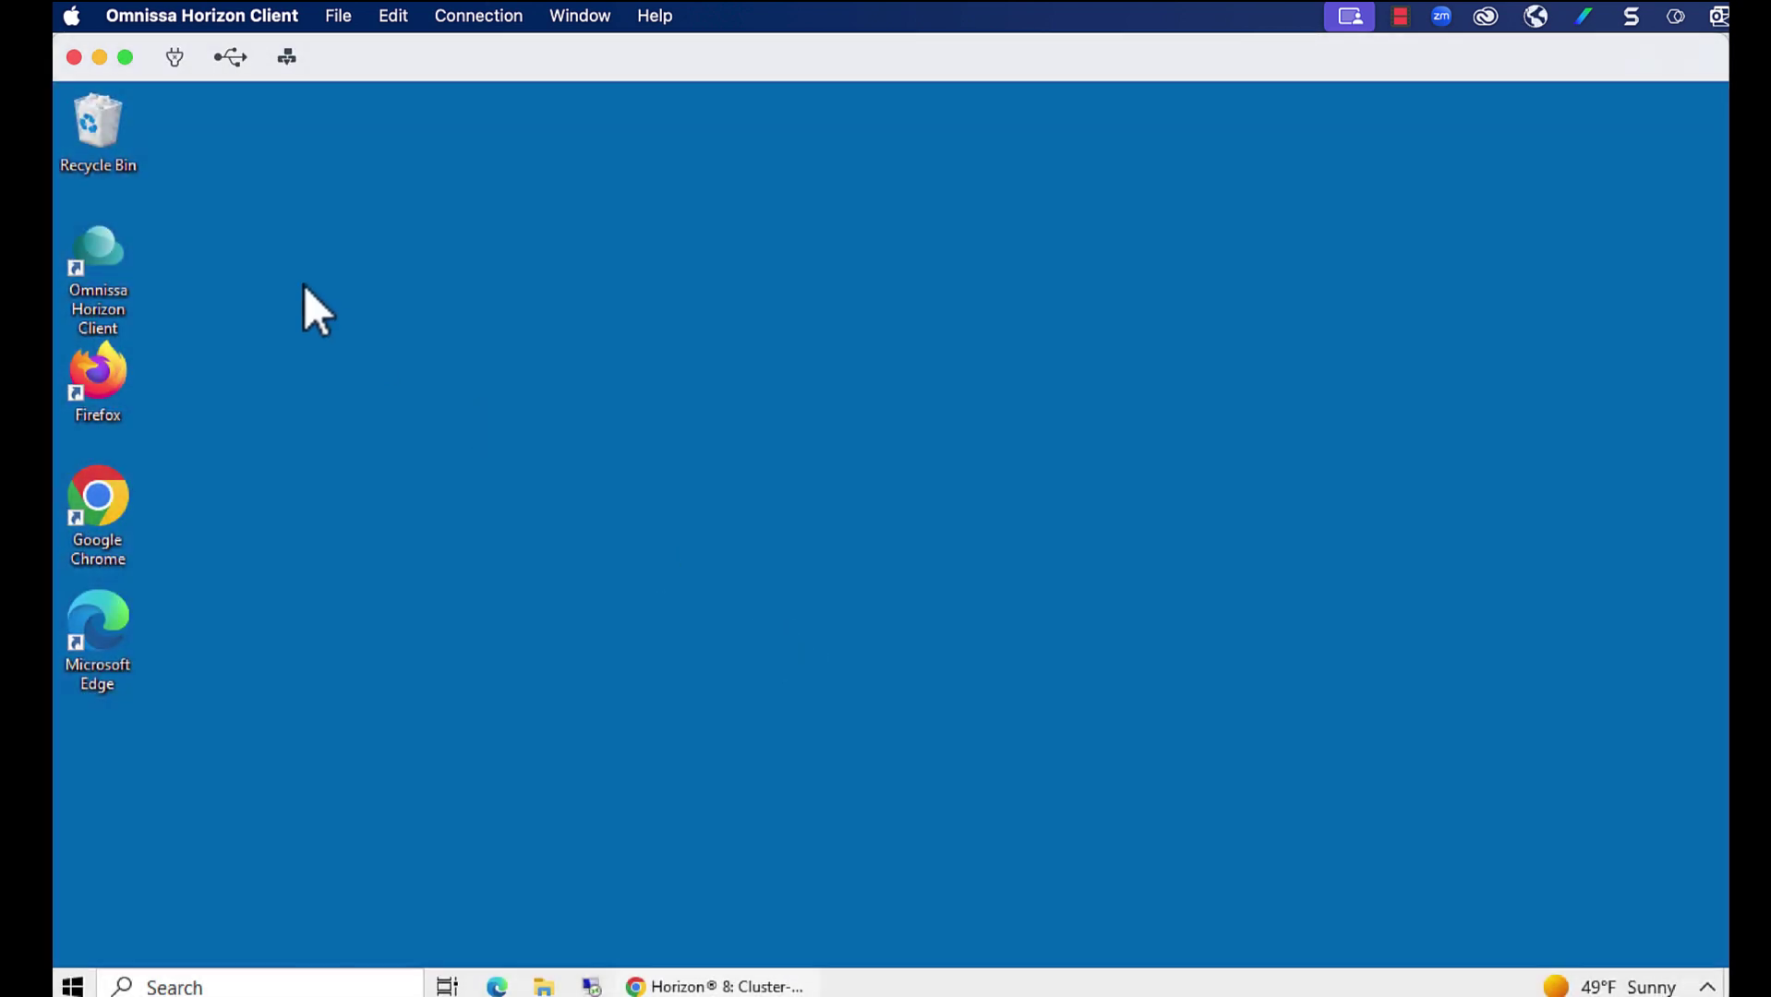
click(230, 58)
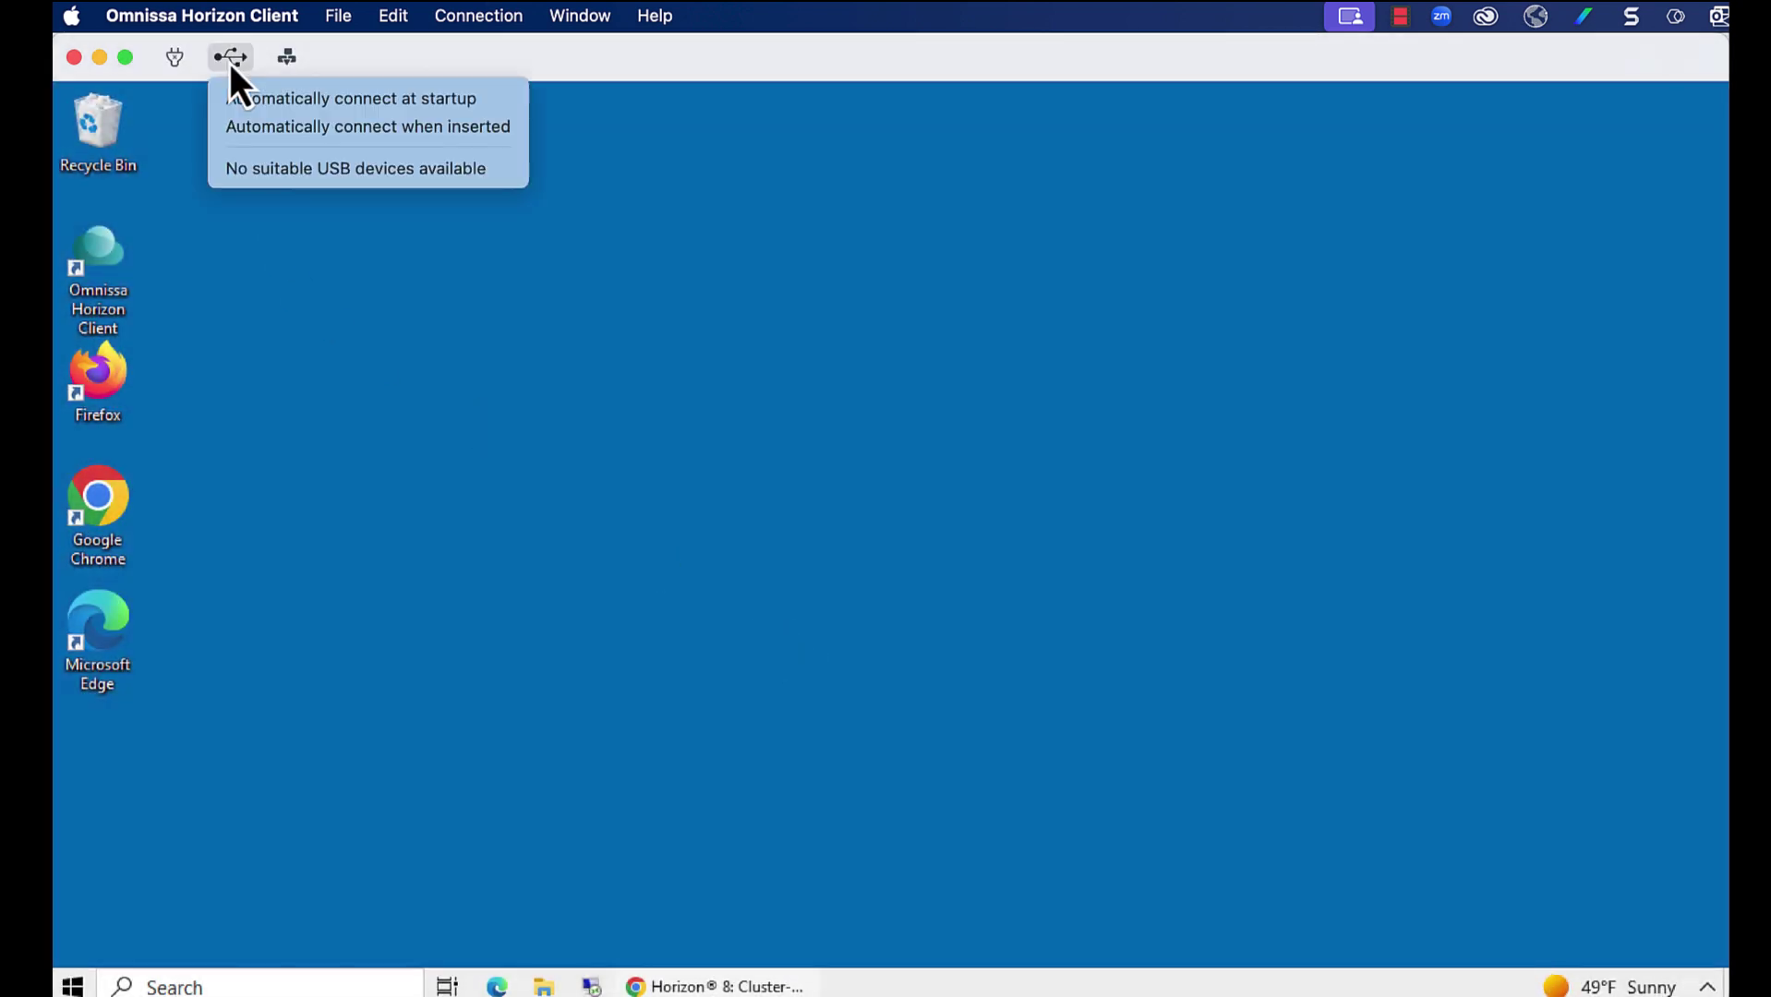
click(344, 347)
click(286, 63)
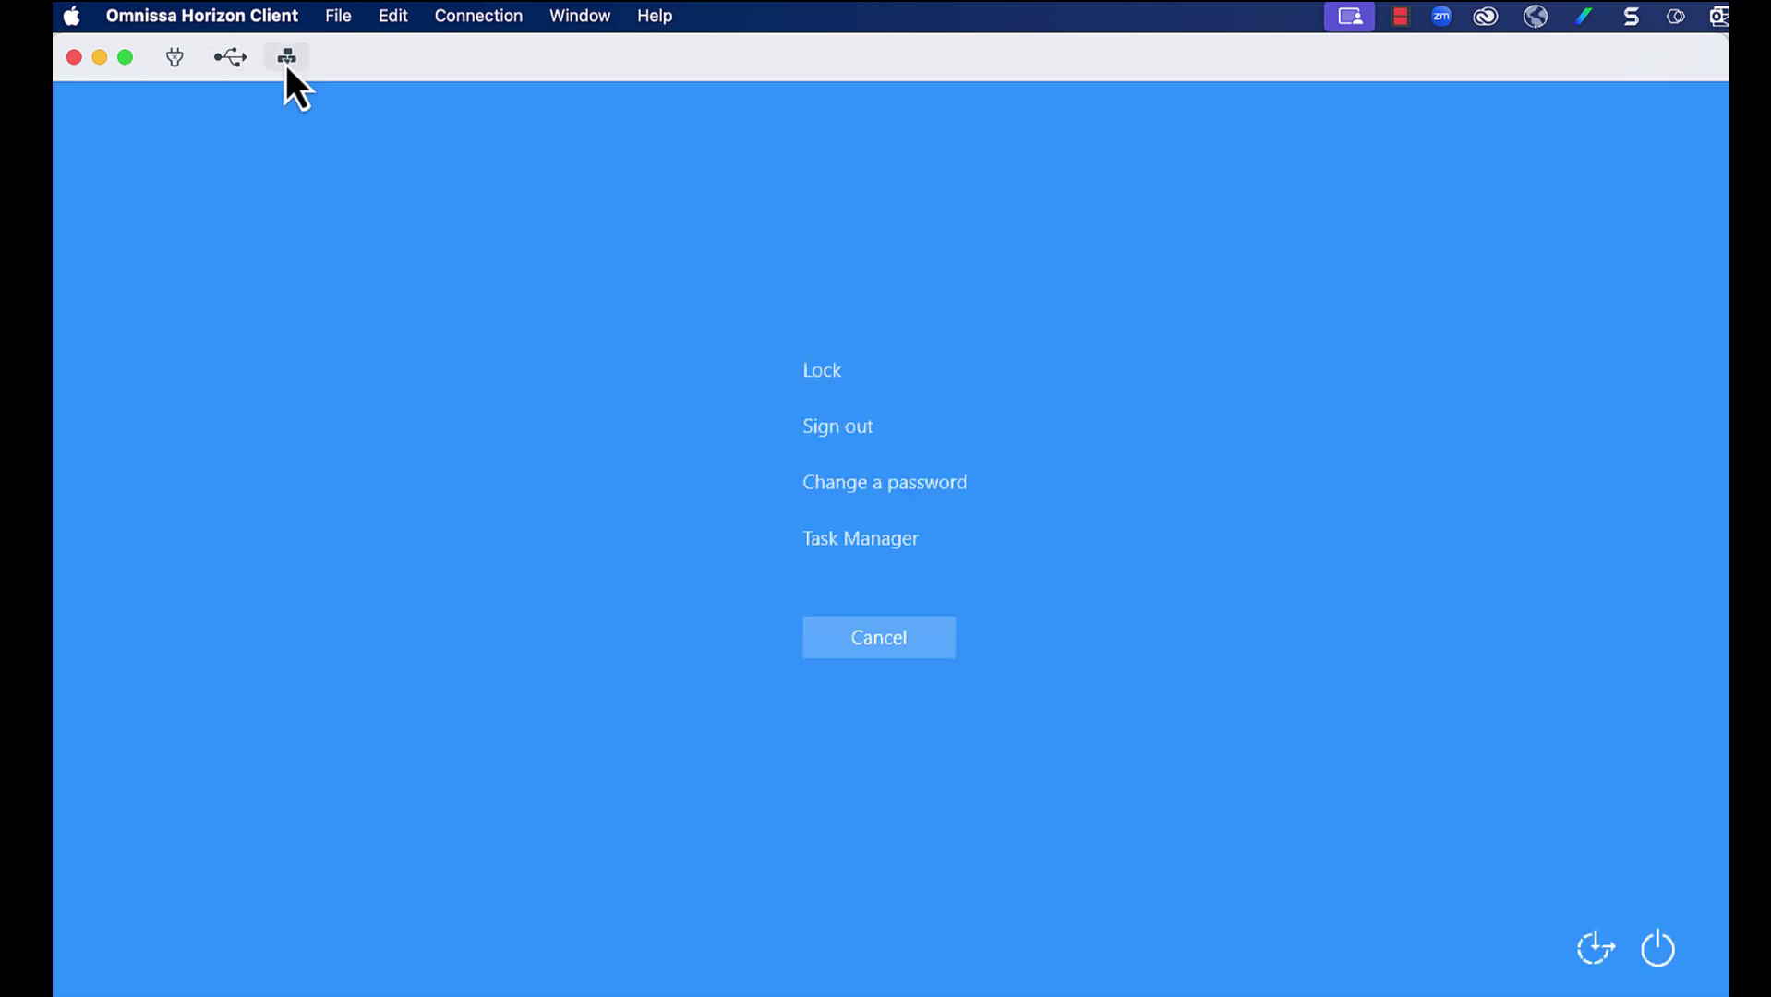
click(876, 650)
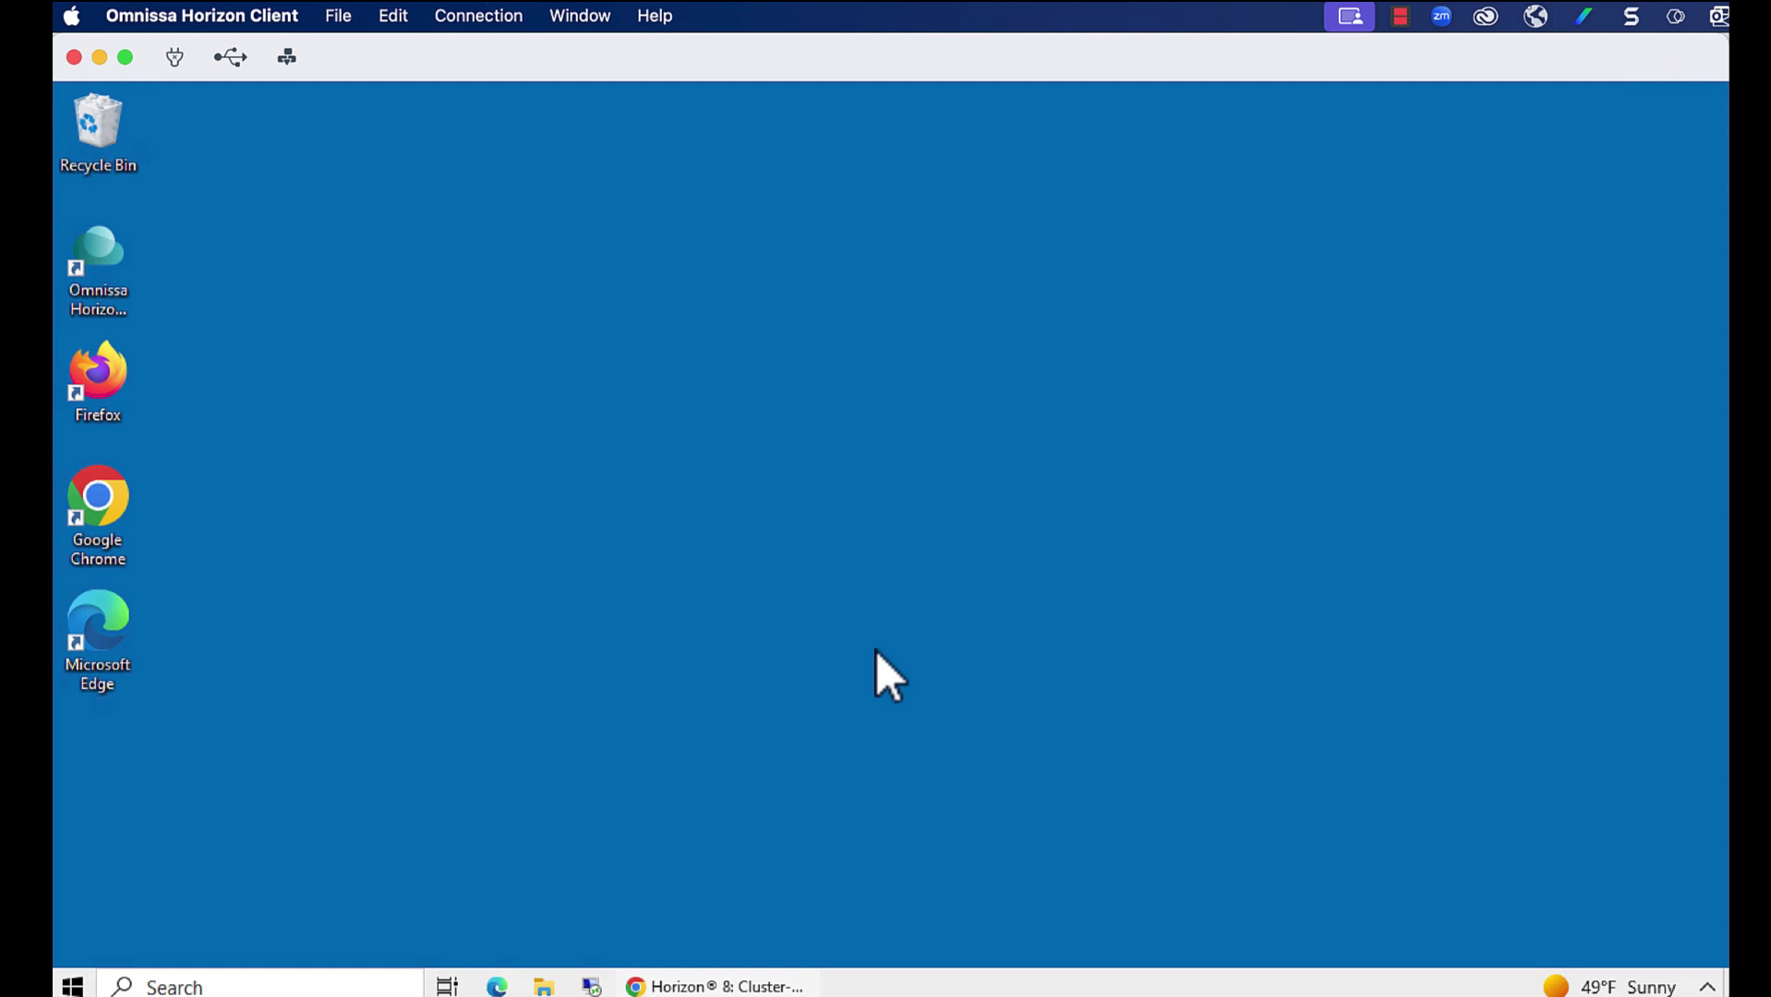
- Launch Horizon Client and connect to a new hcs1 server on omnissa.lab.local
double_click(106, 258)
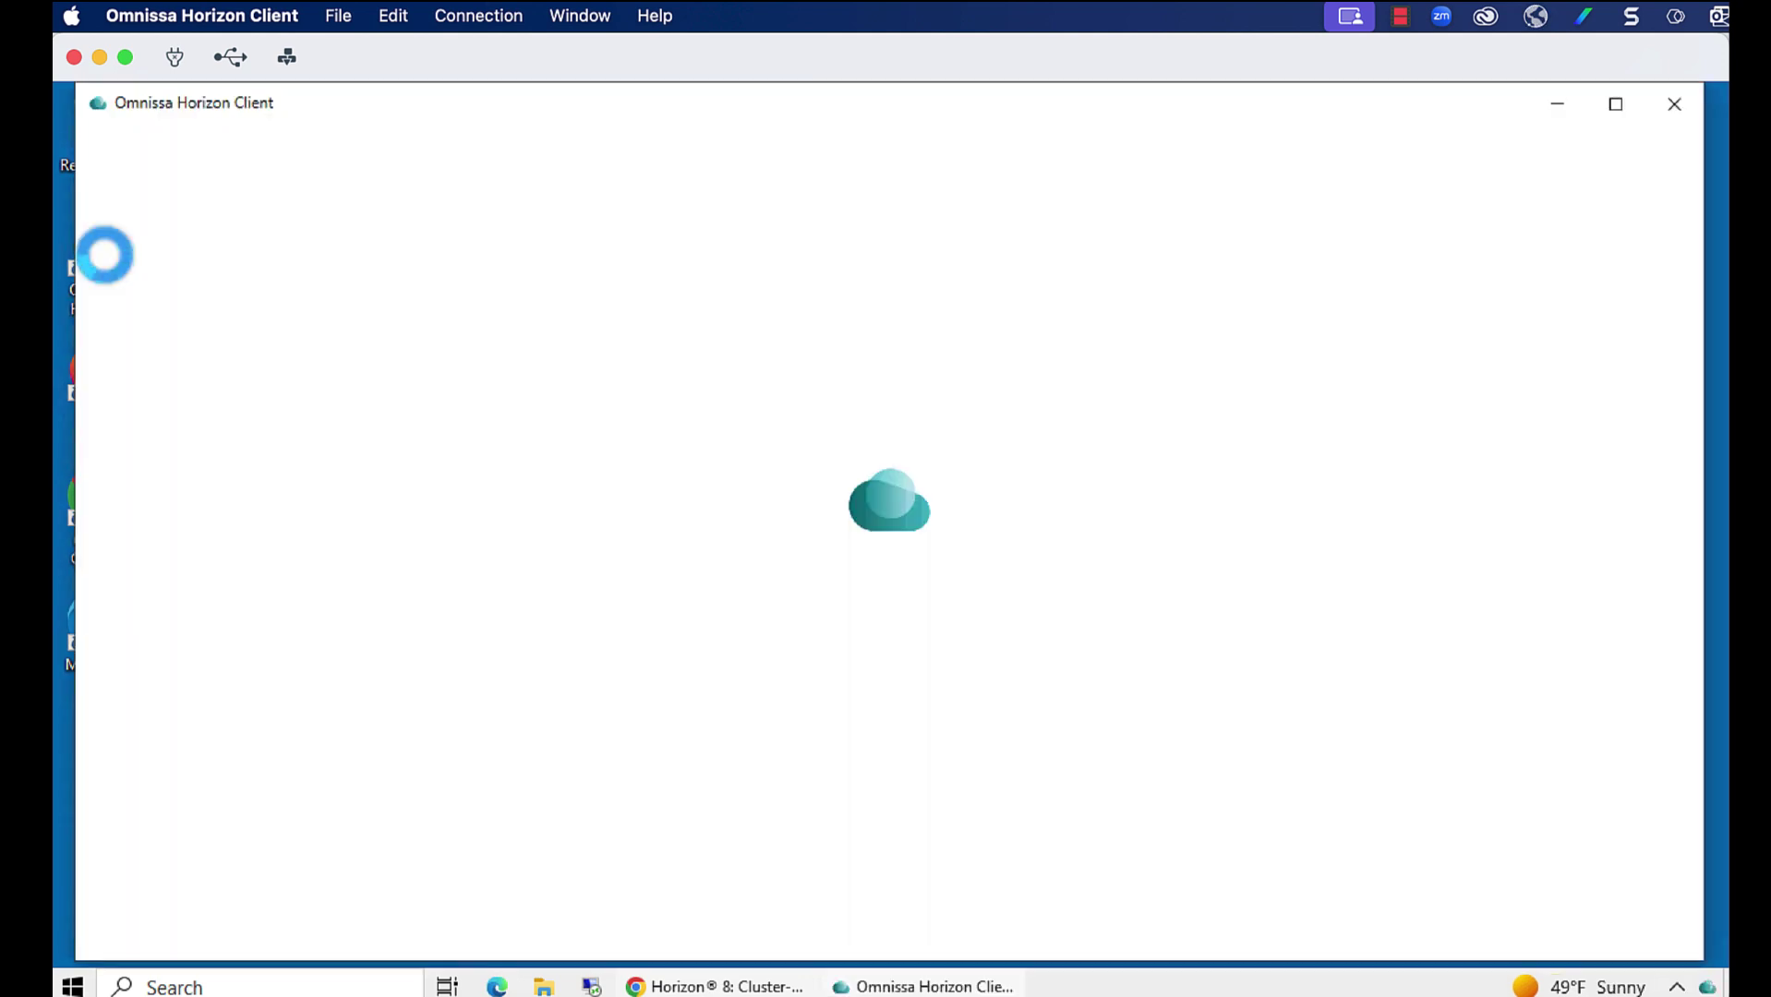
click(251, 321)
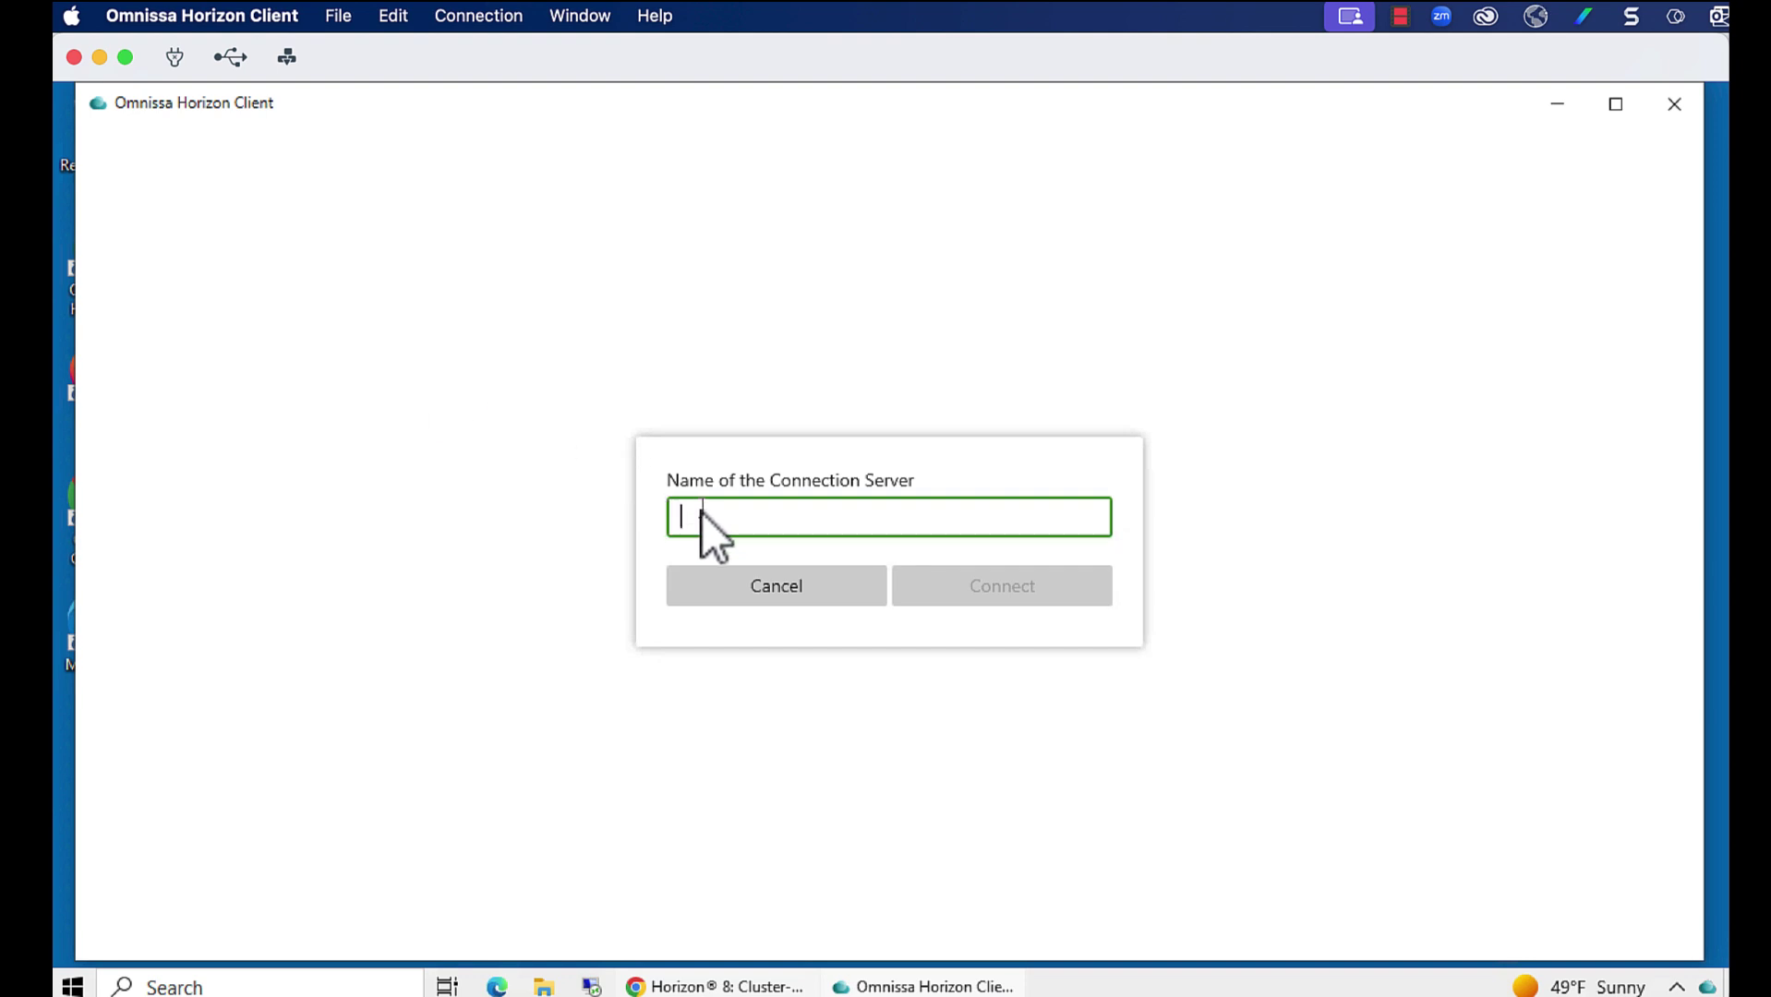
text(h)
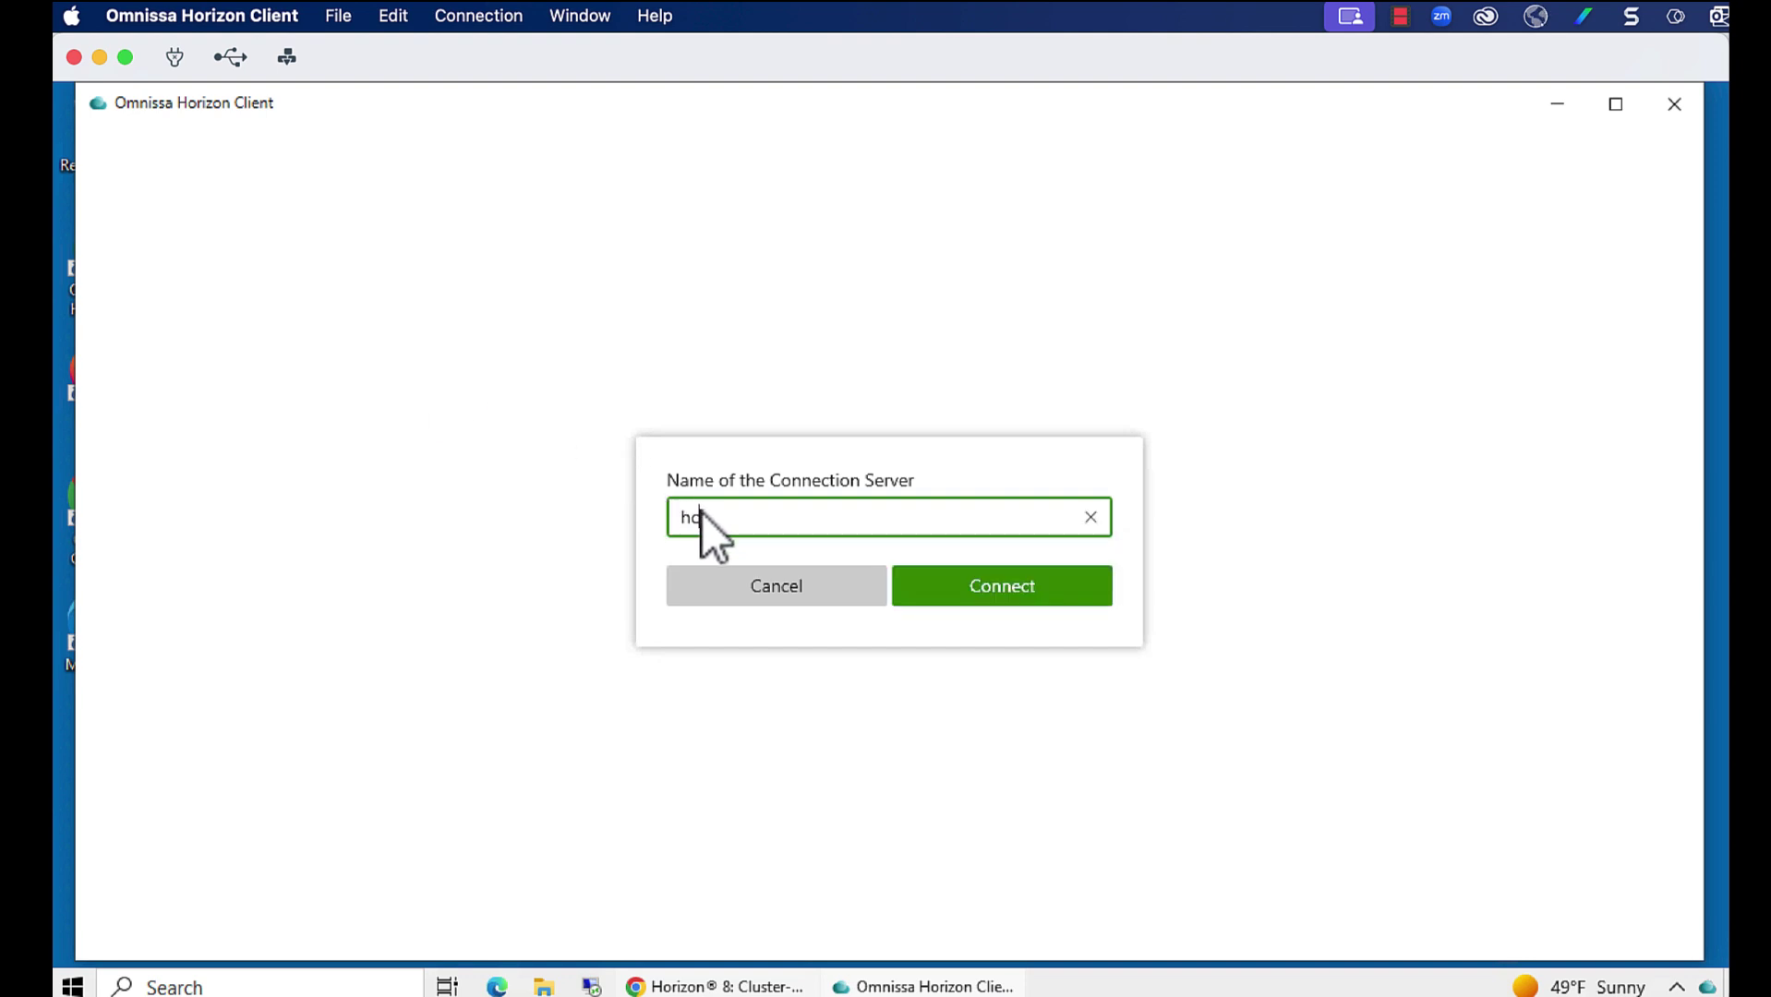
text(c)
key(ctrl+v)
text(omnissa.)
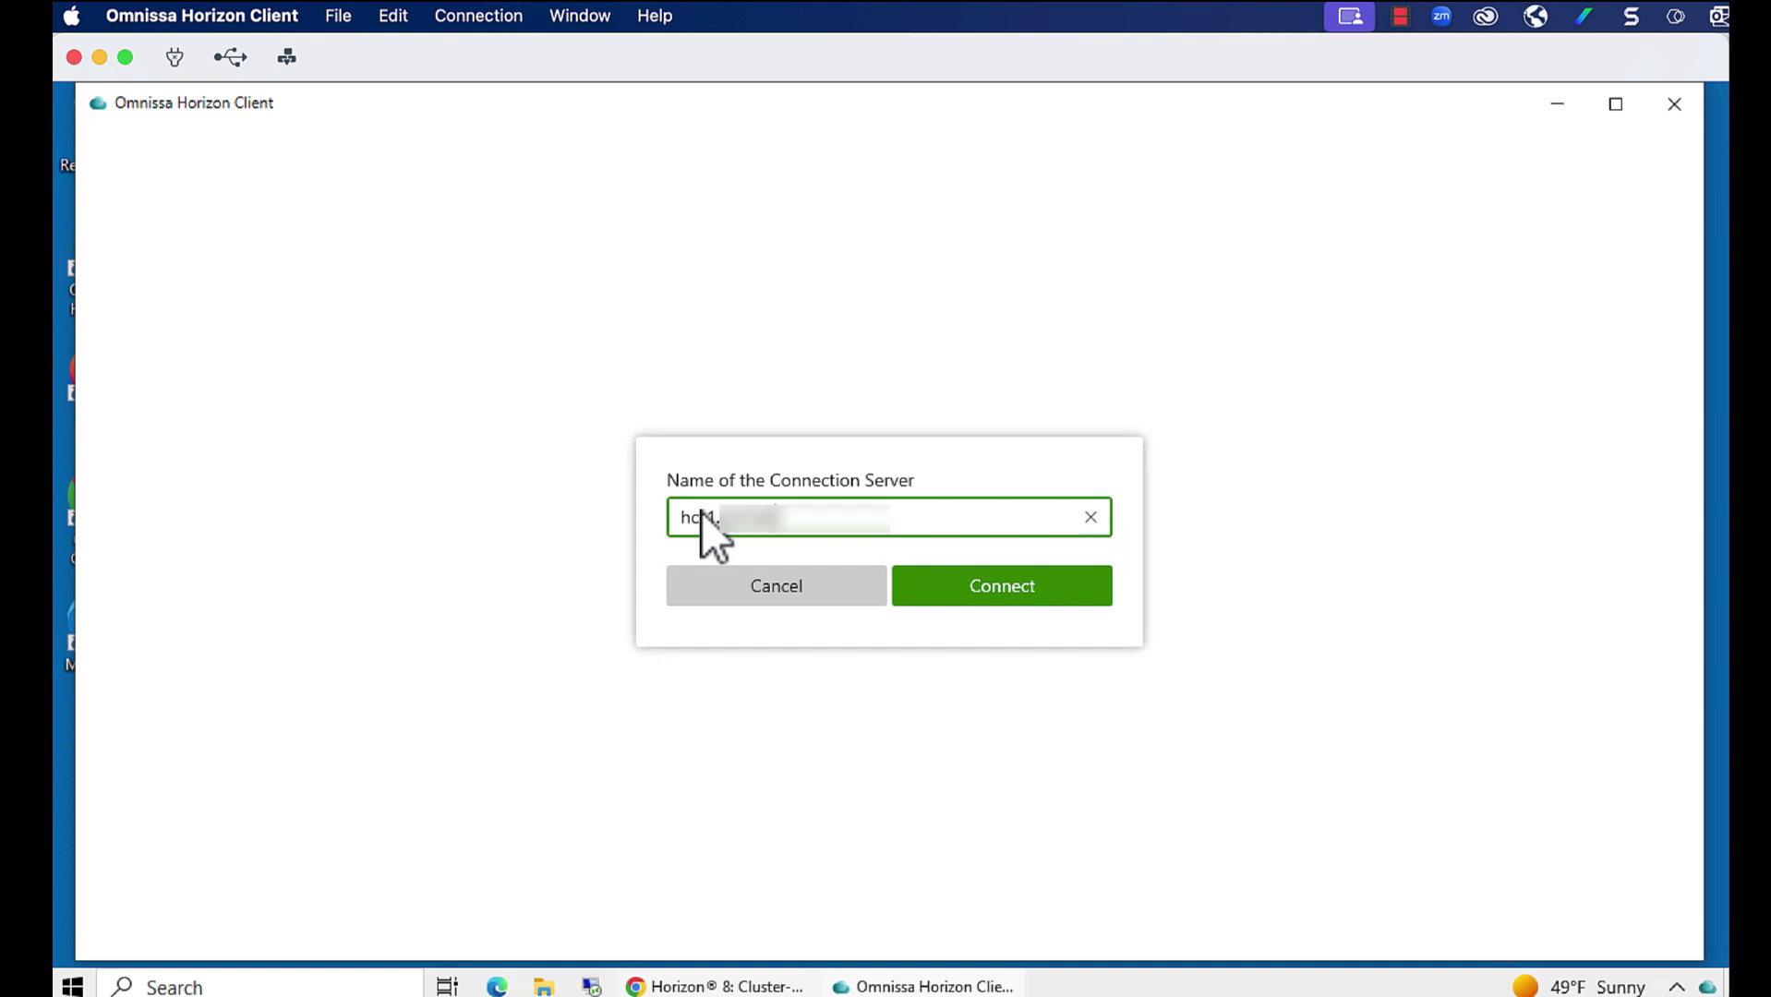
text(lab.local)
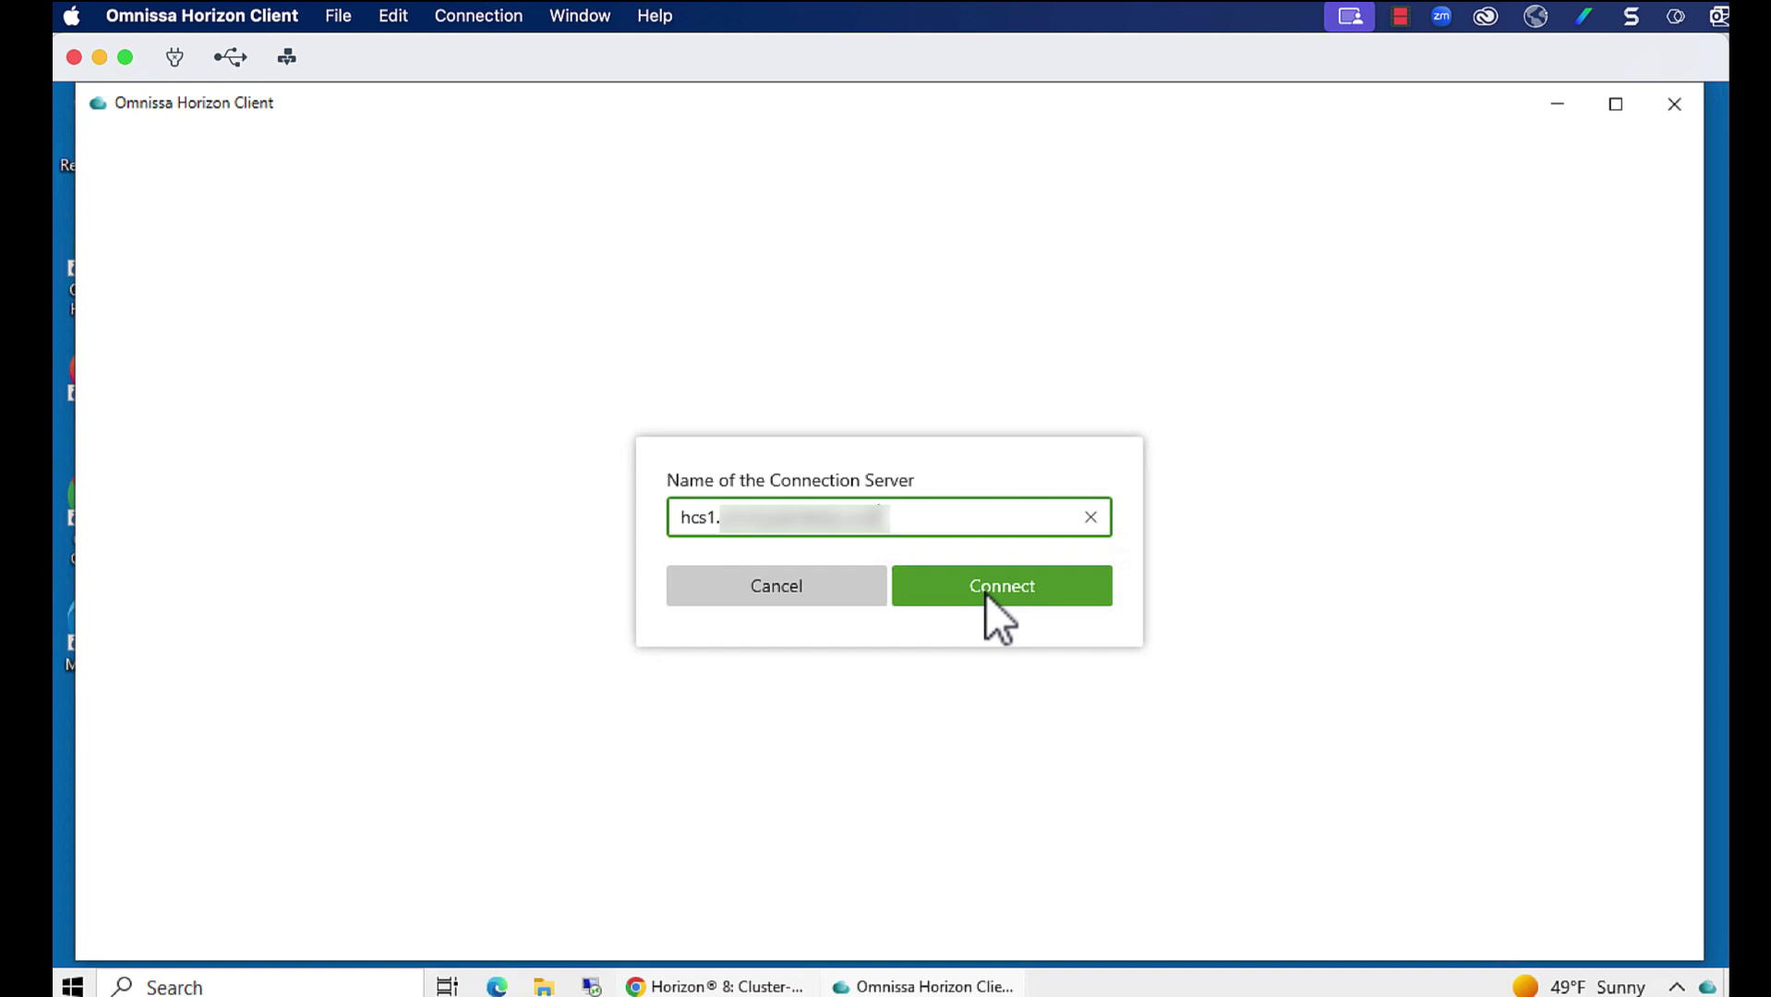
click(986, 594)
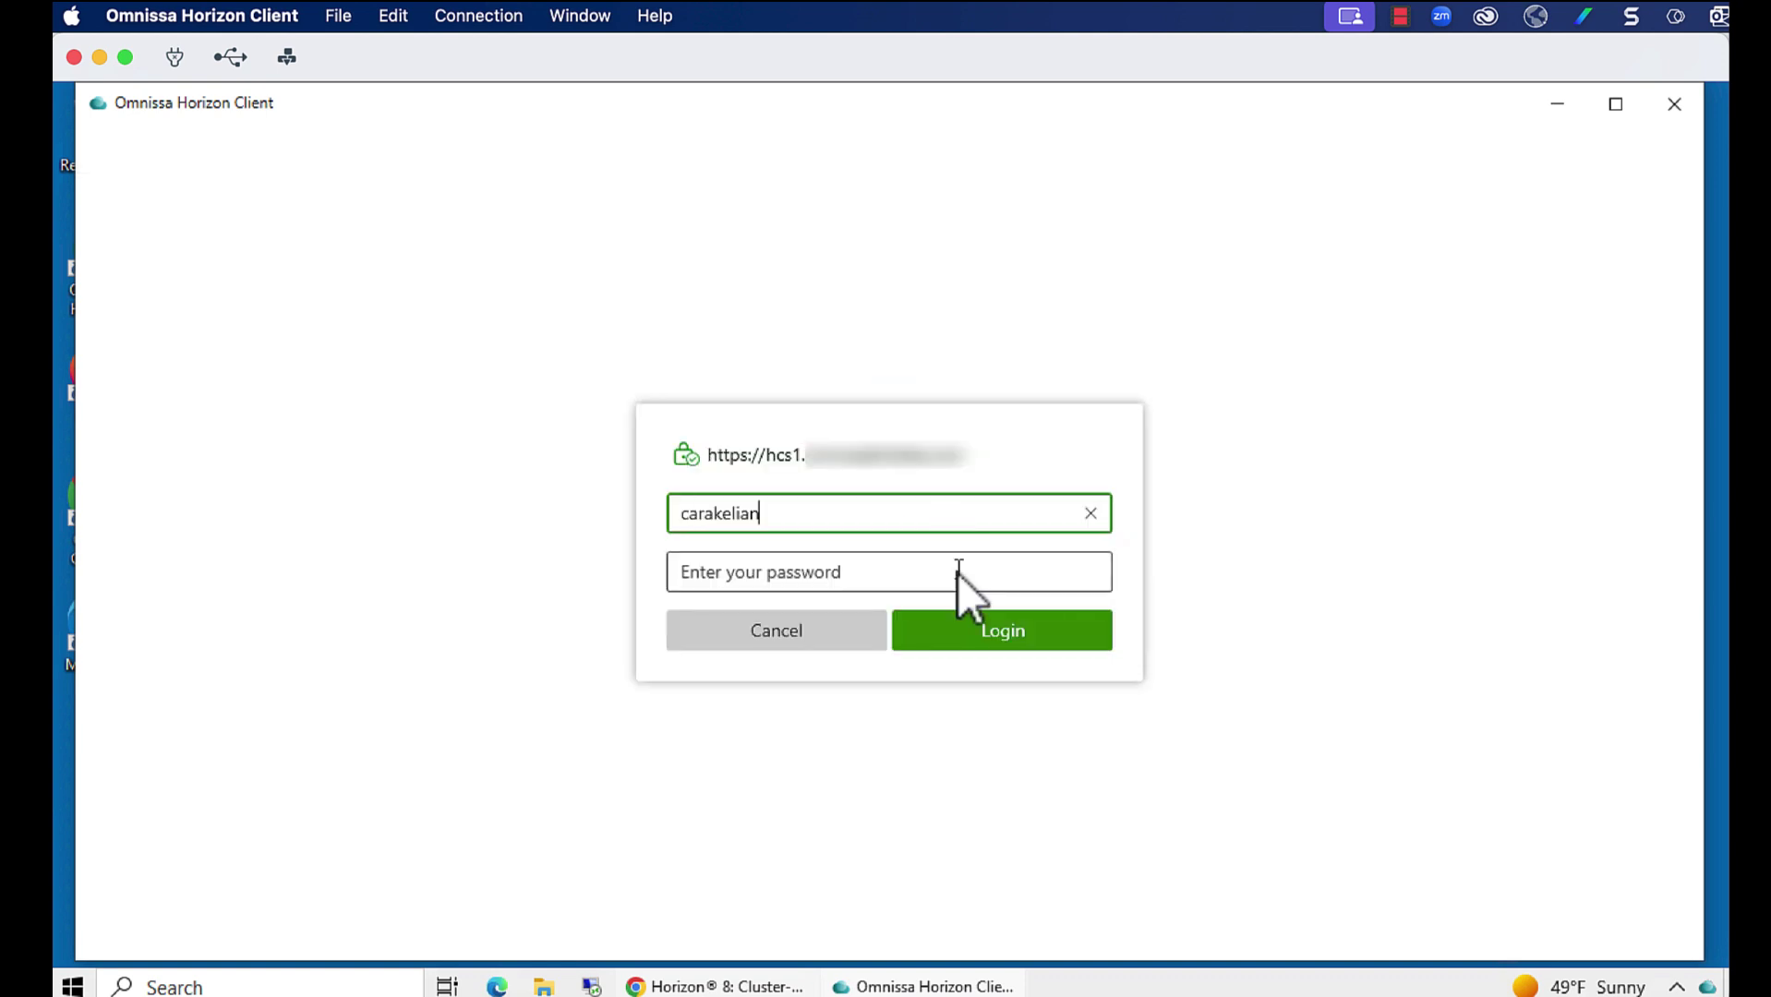
- Enter the account password and log in to list Windows 10 Desktop, Calculator and Paint
click(958, 573)
key(ctrl+v)
click(1050, 621)
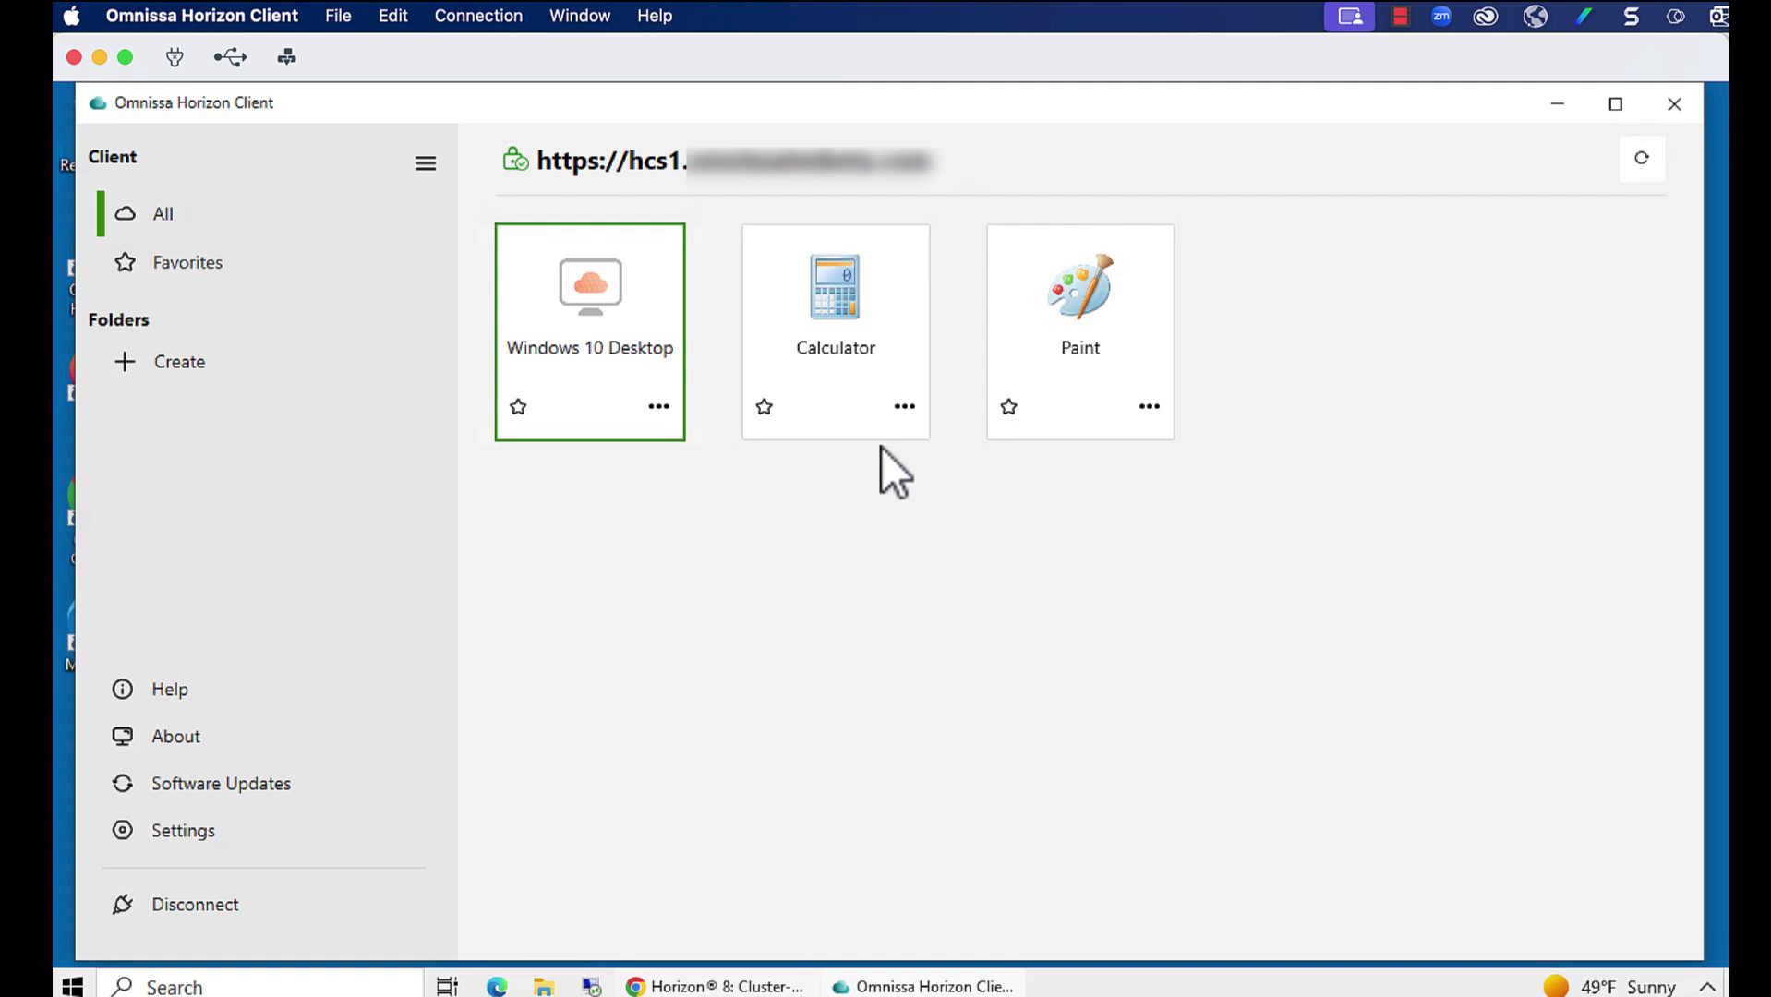
- Launch the Windows 10 Desktop session and open its Settings from the toolbar's ... menu
double_click(592, 314)
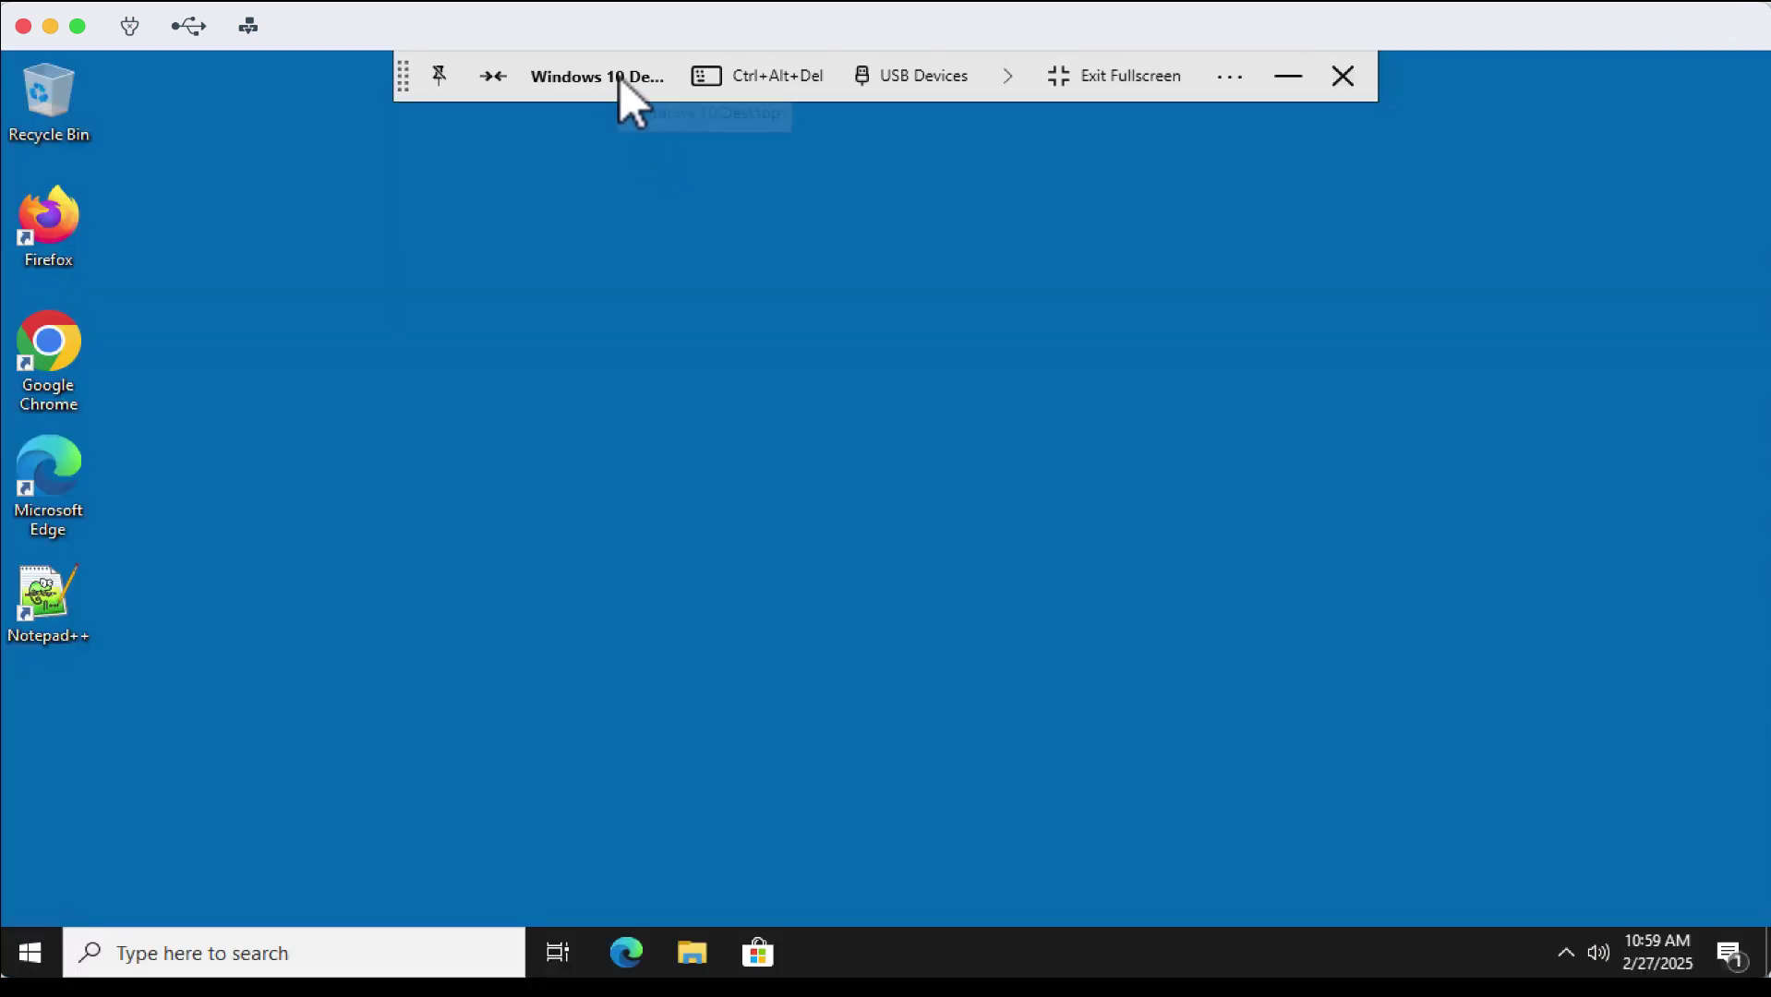
click(1231, 77)
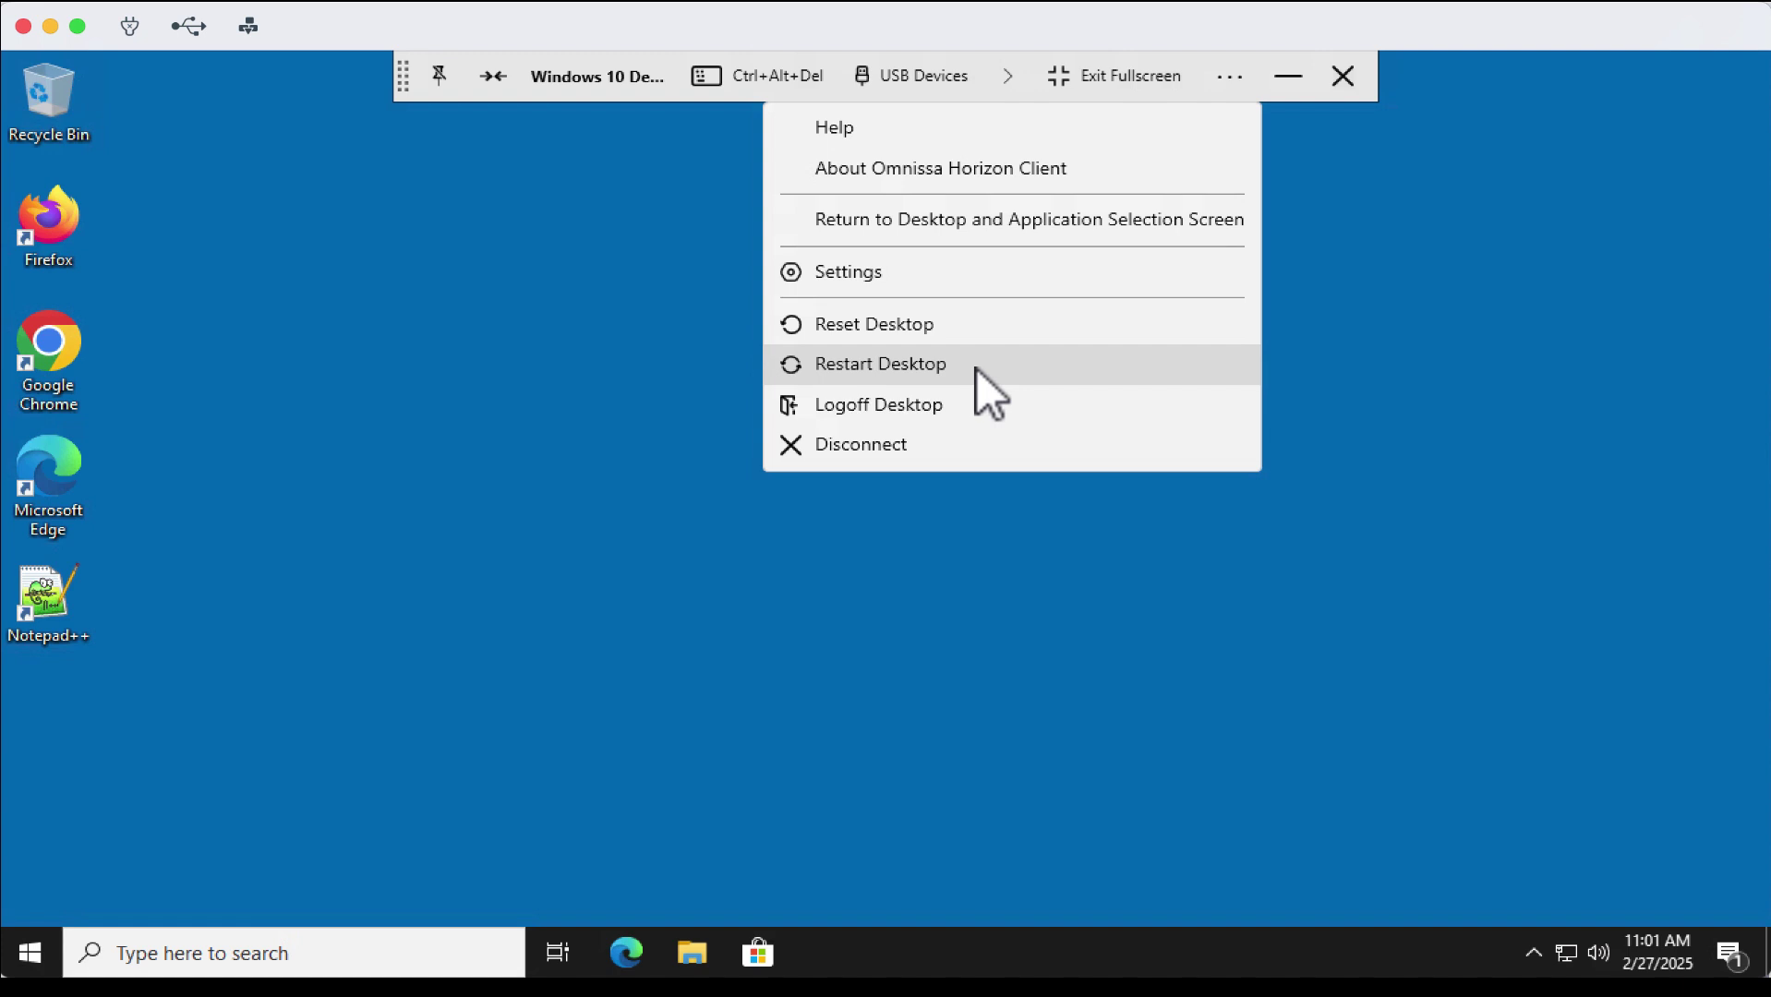
click(911, 282)
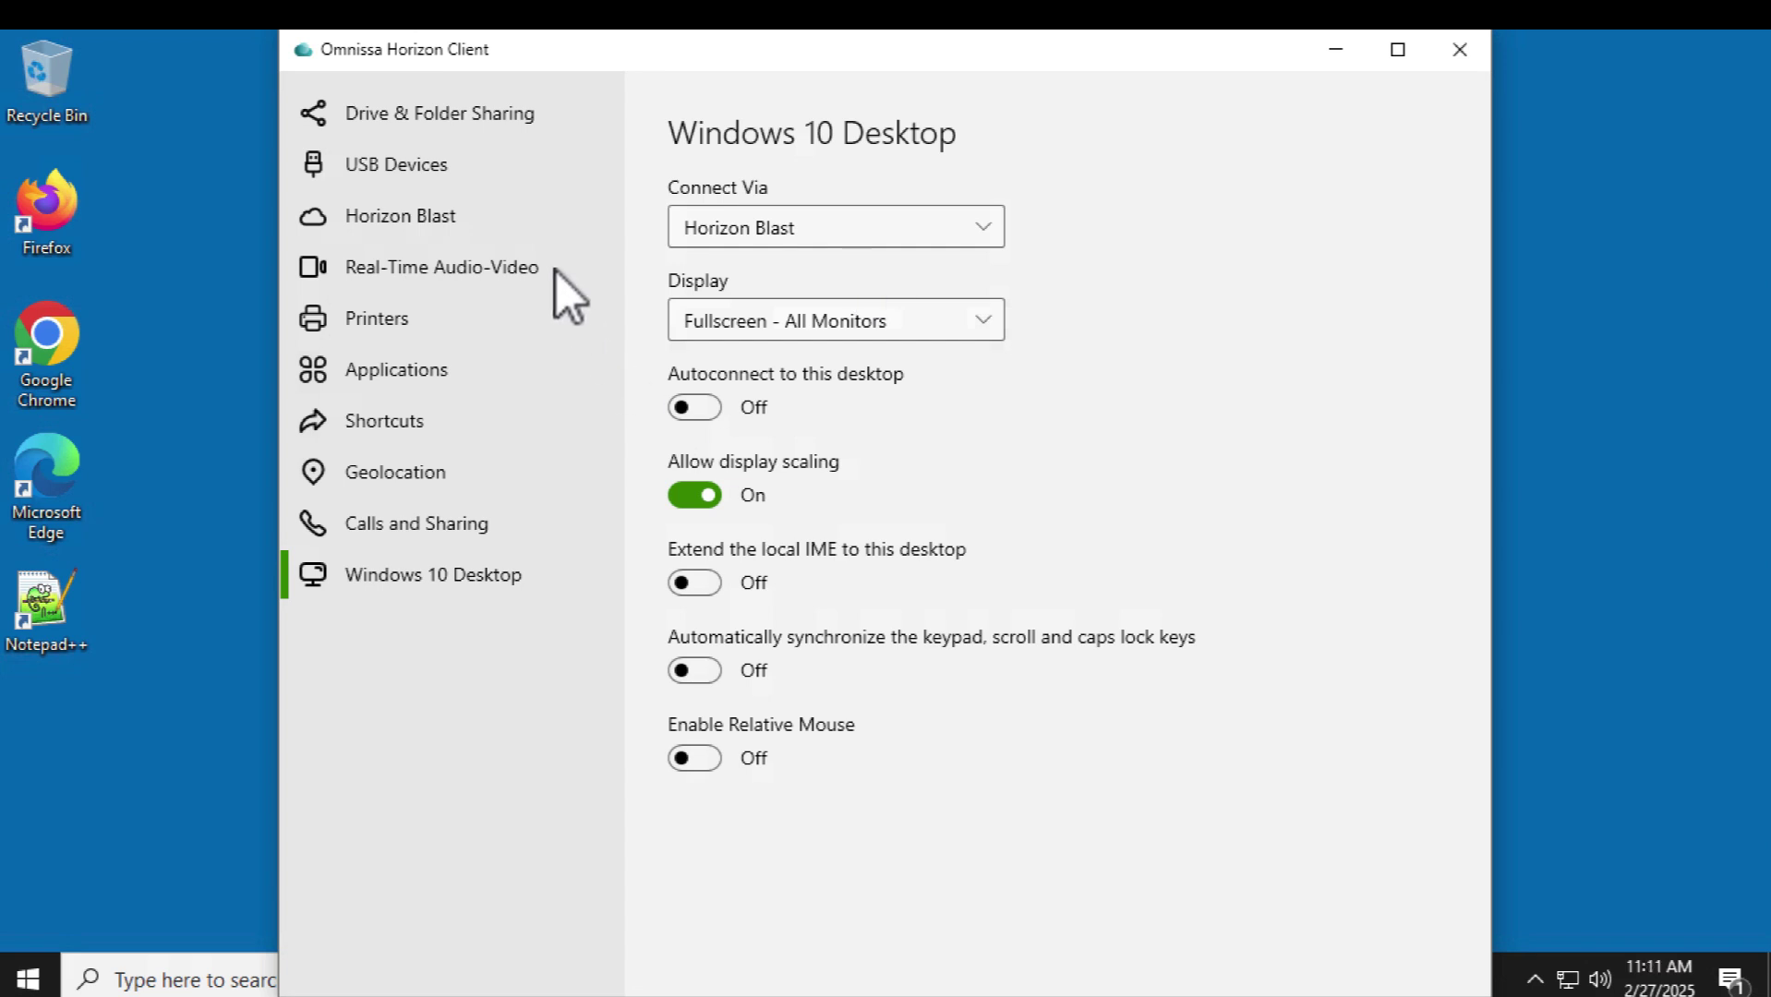
- Review the Drive & Folder Sharing, Horizon Blast, Real-Time Audio-Video, Printers, Applications, Shortcuts, Geolocation and Calls and Sharing pages
click(514, 115)
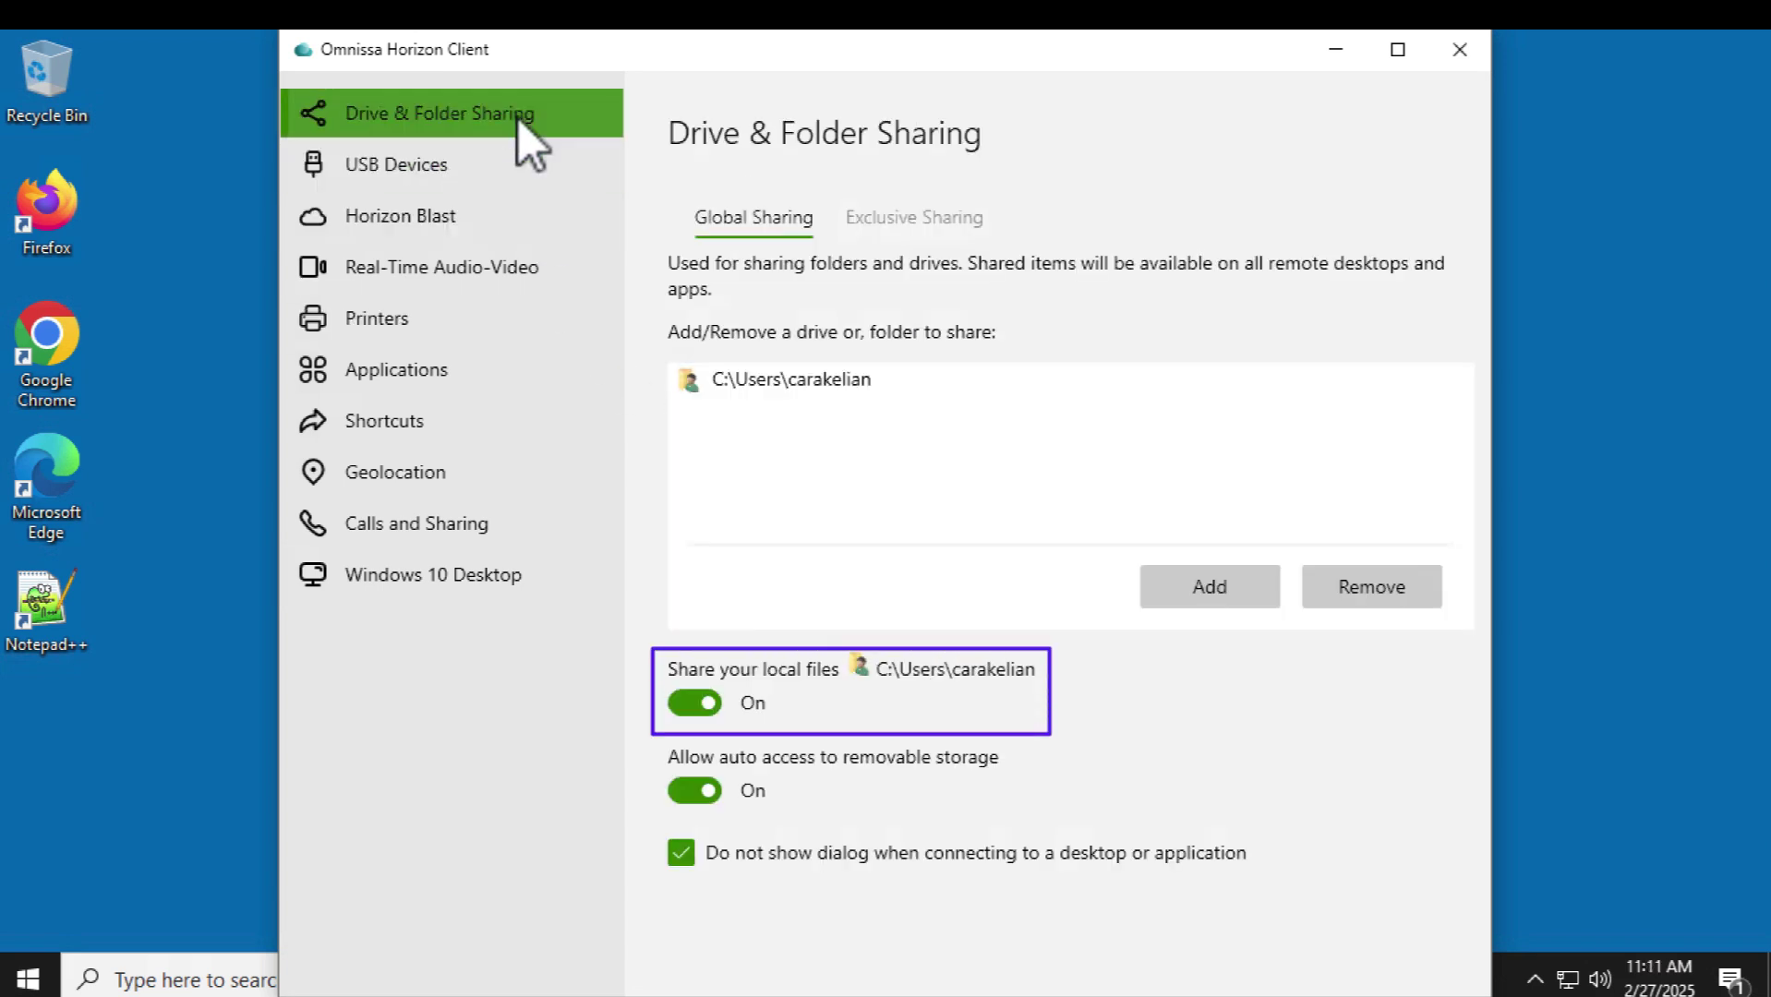
click(400, 216)
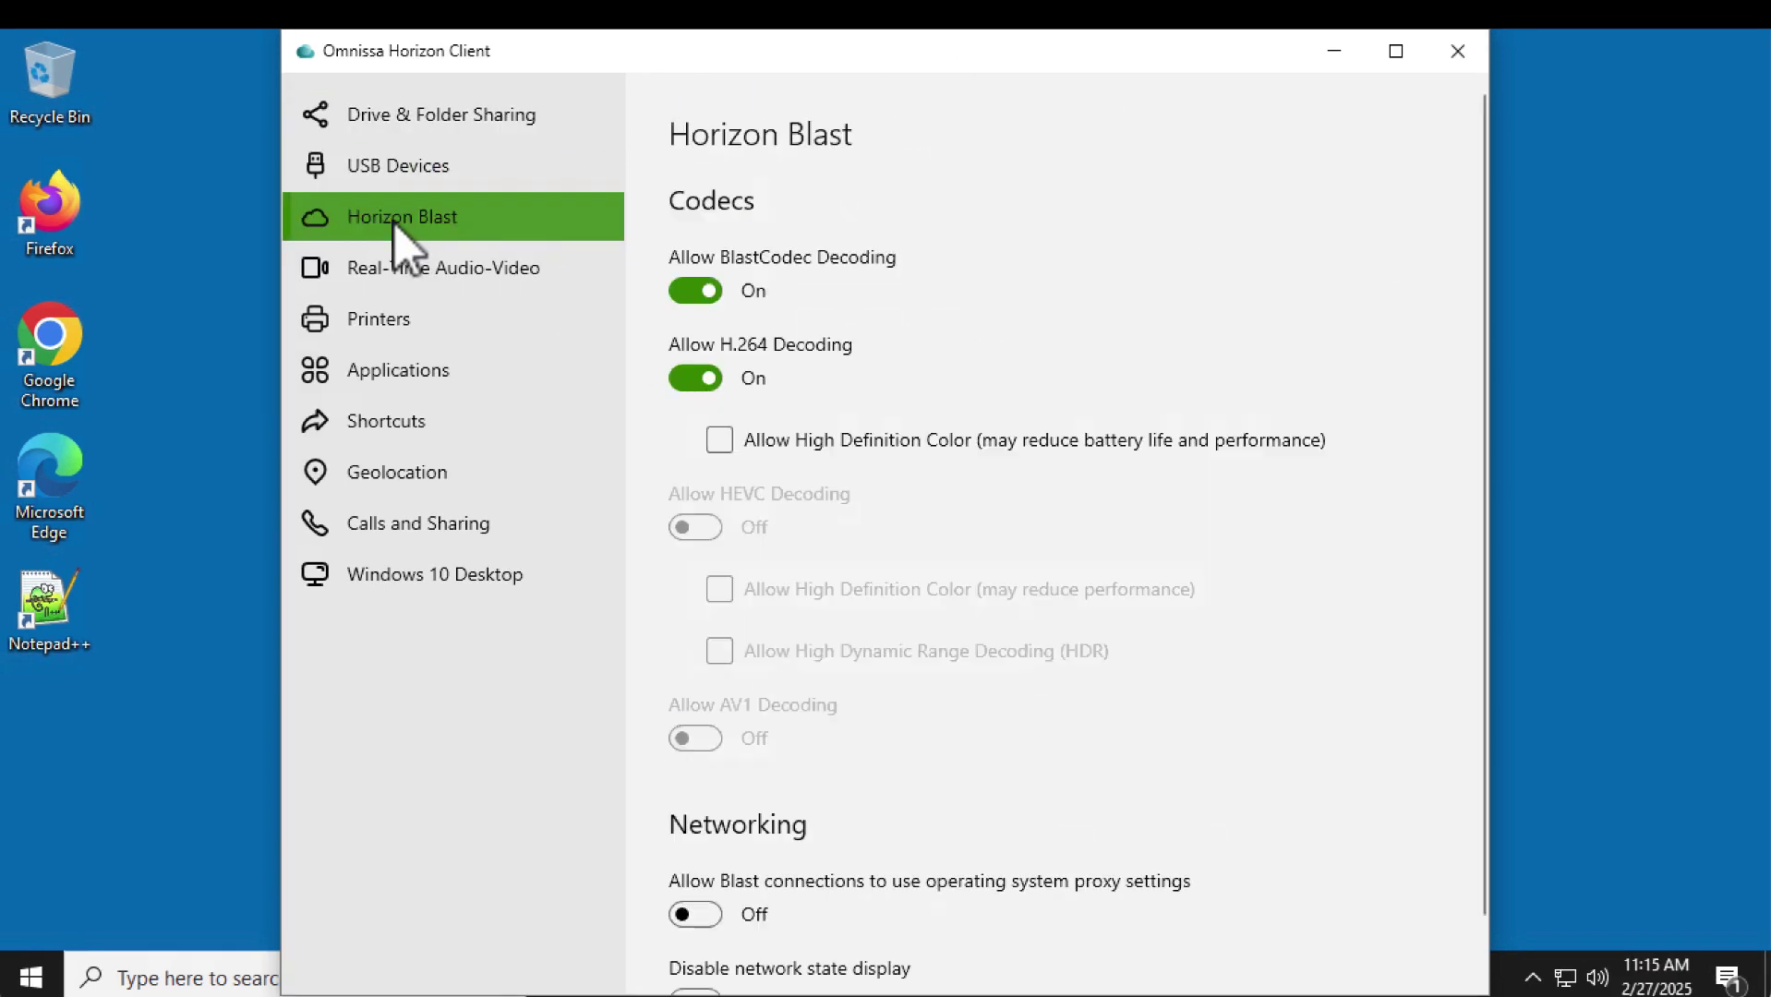
click(469, 277)
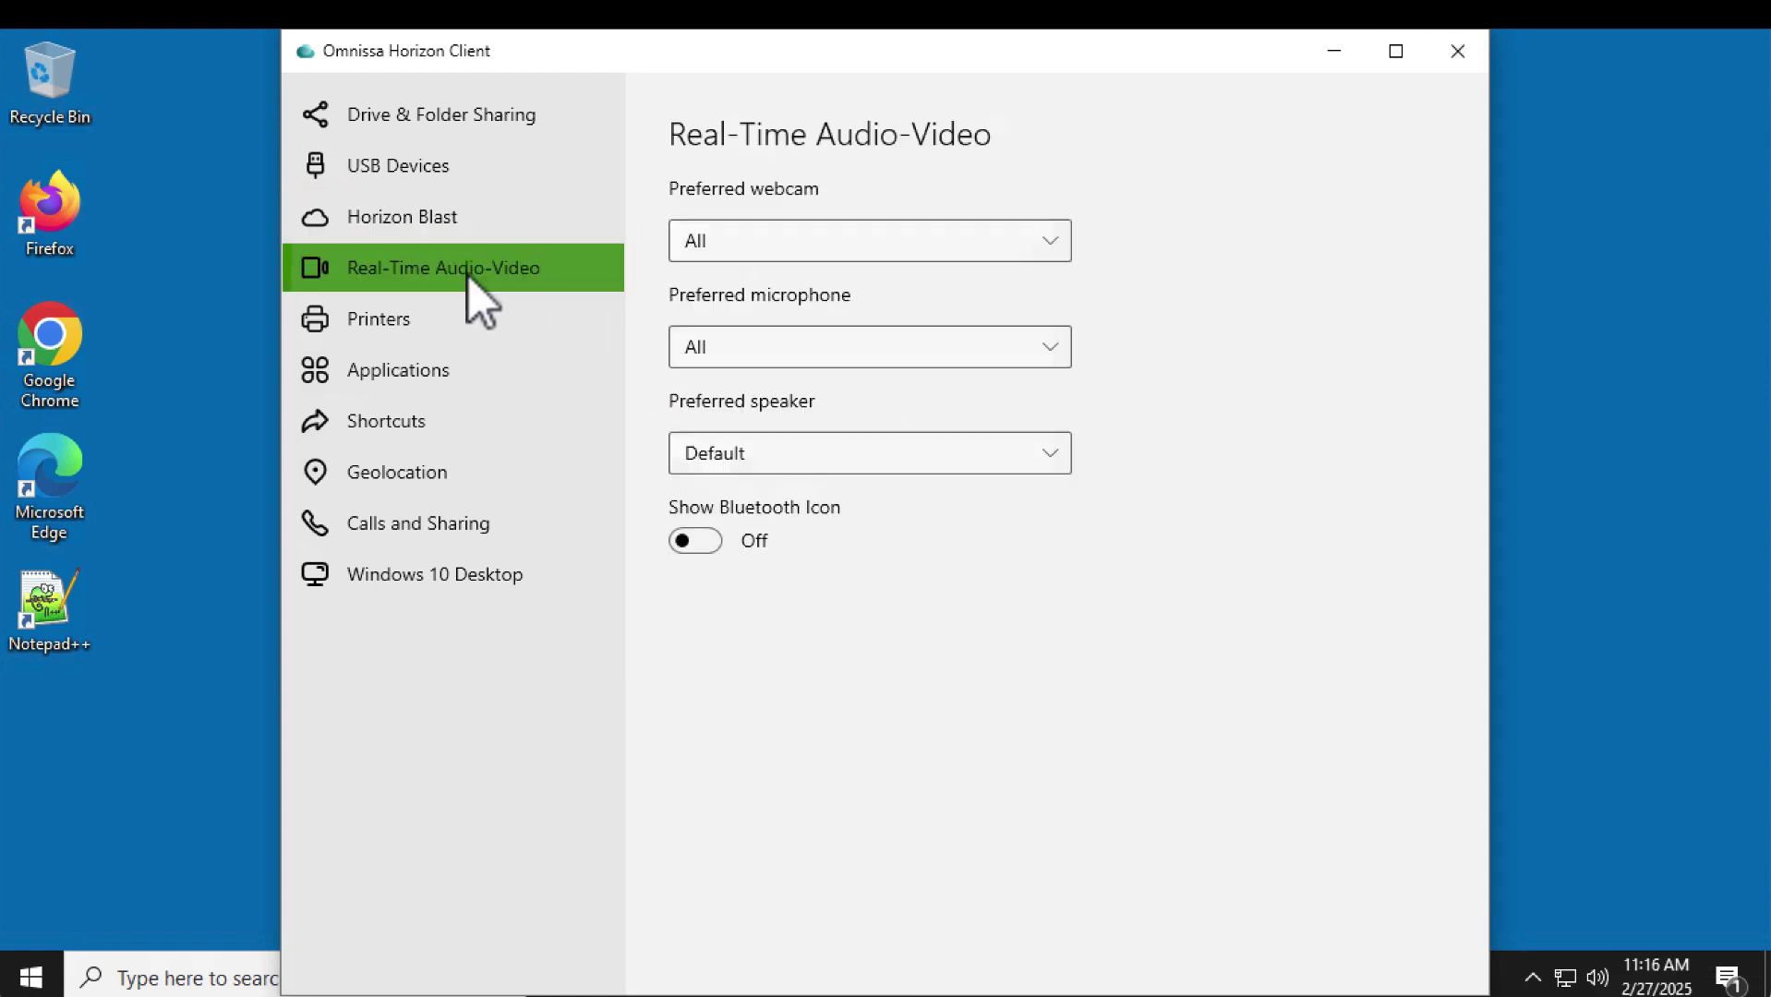
click(428, 321)
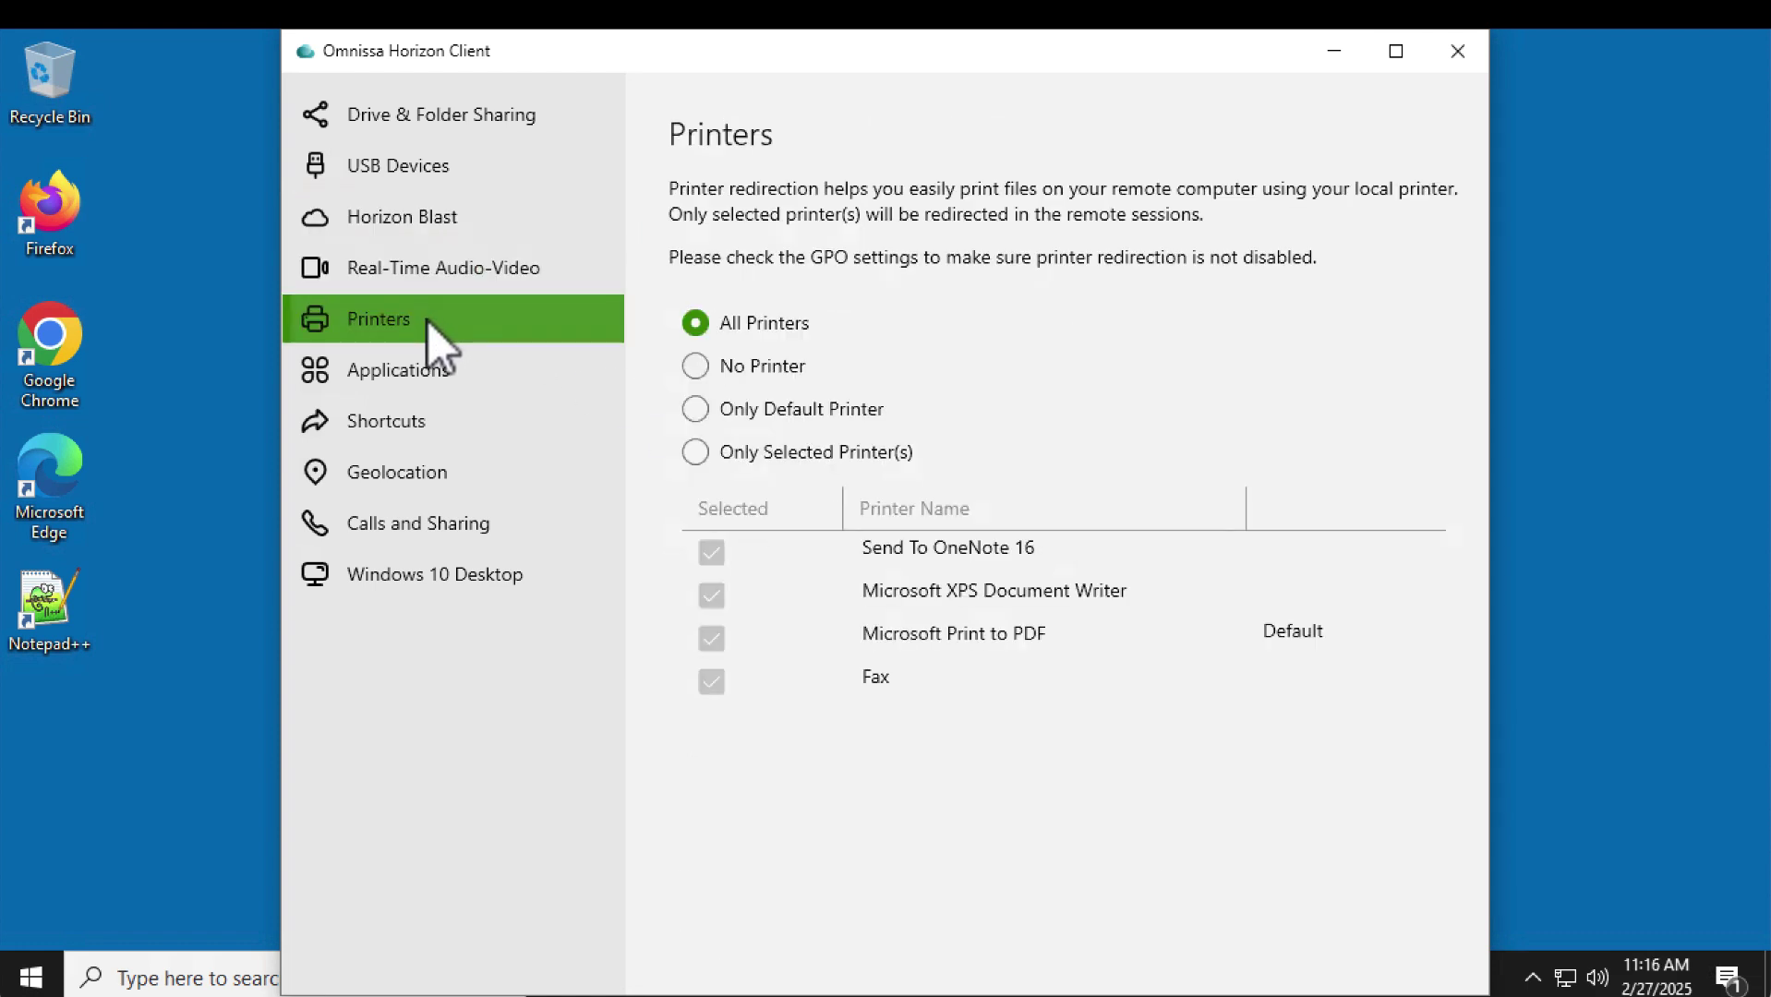
click(414, 369)
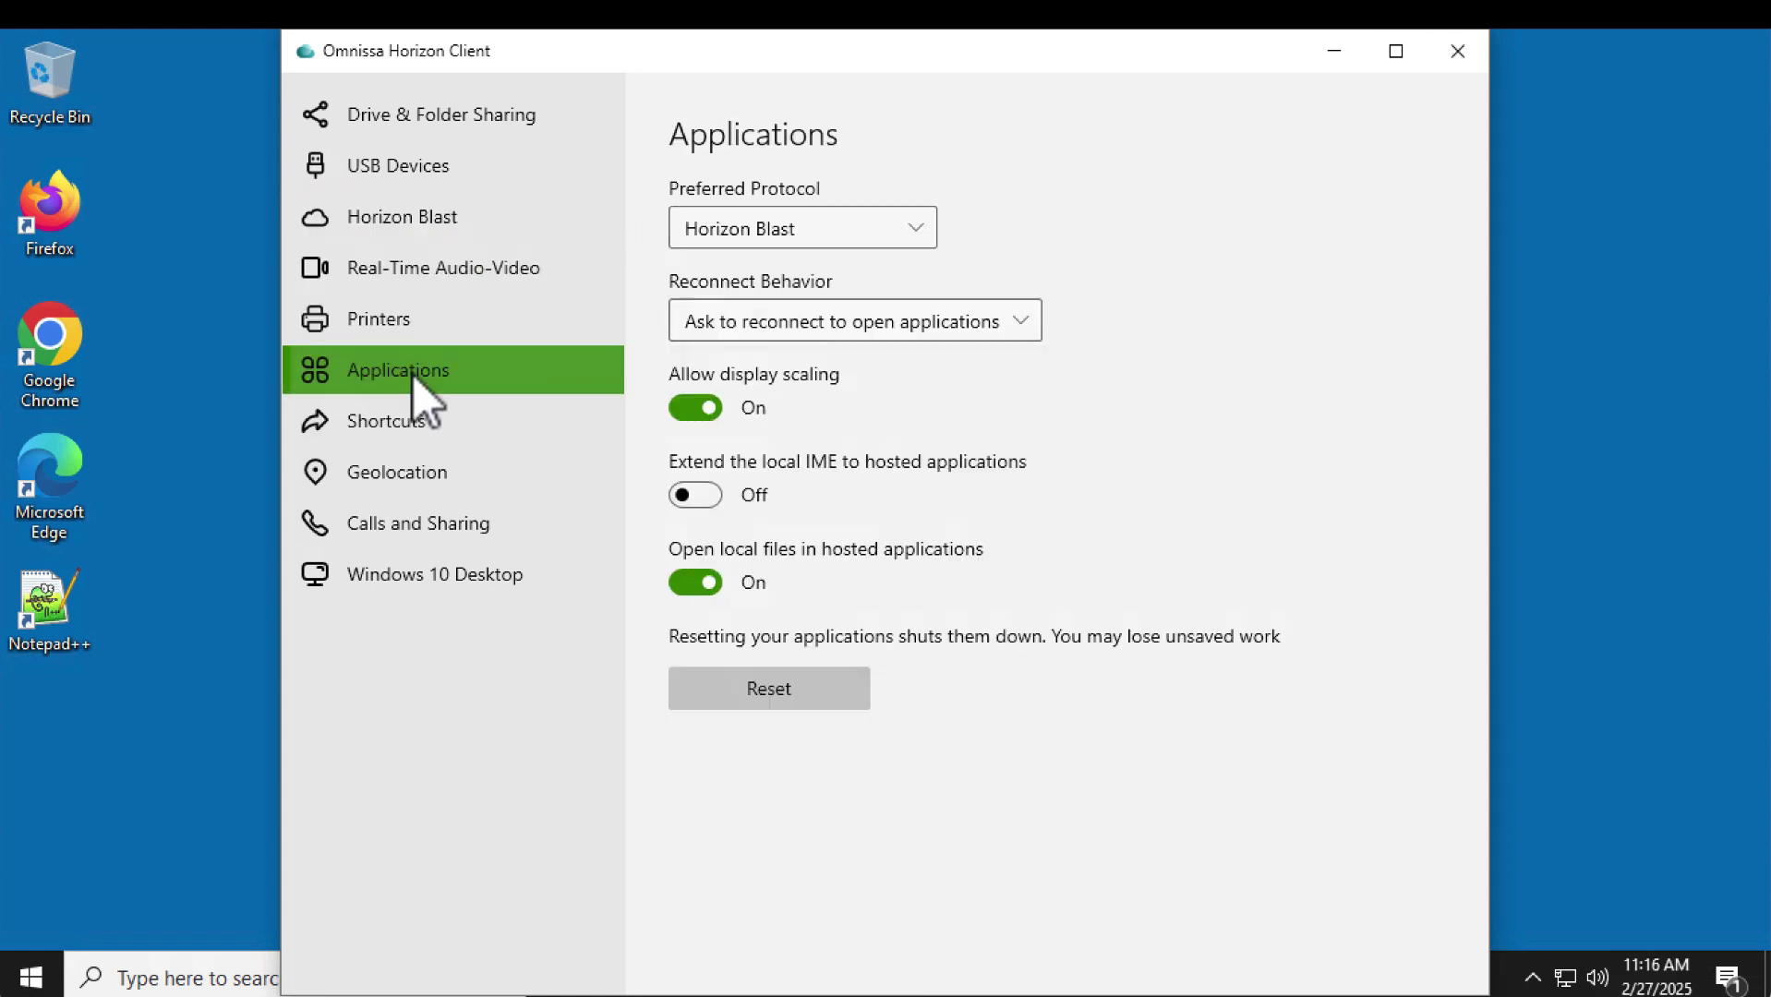
click(413, 422)
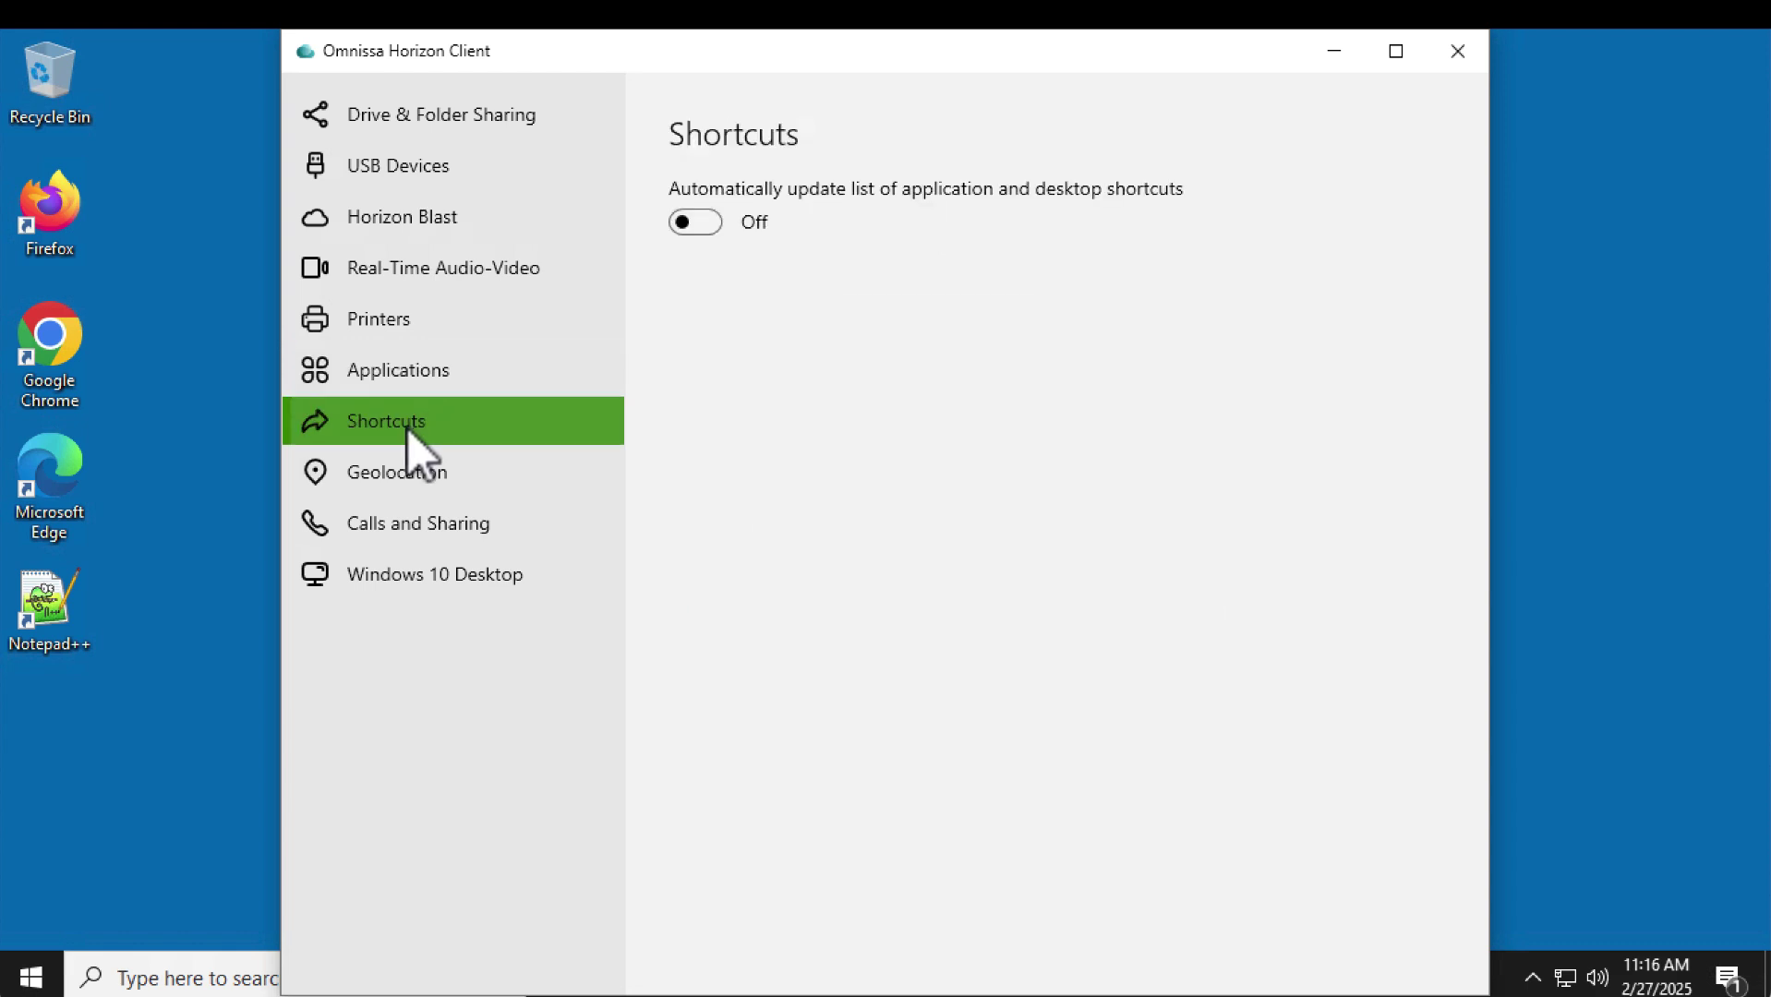
click(411, 474)
click(410, 526)
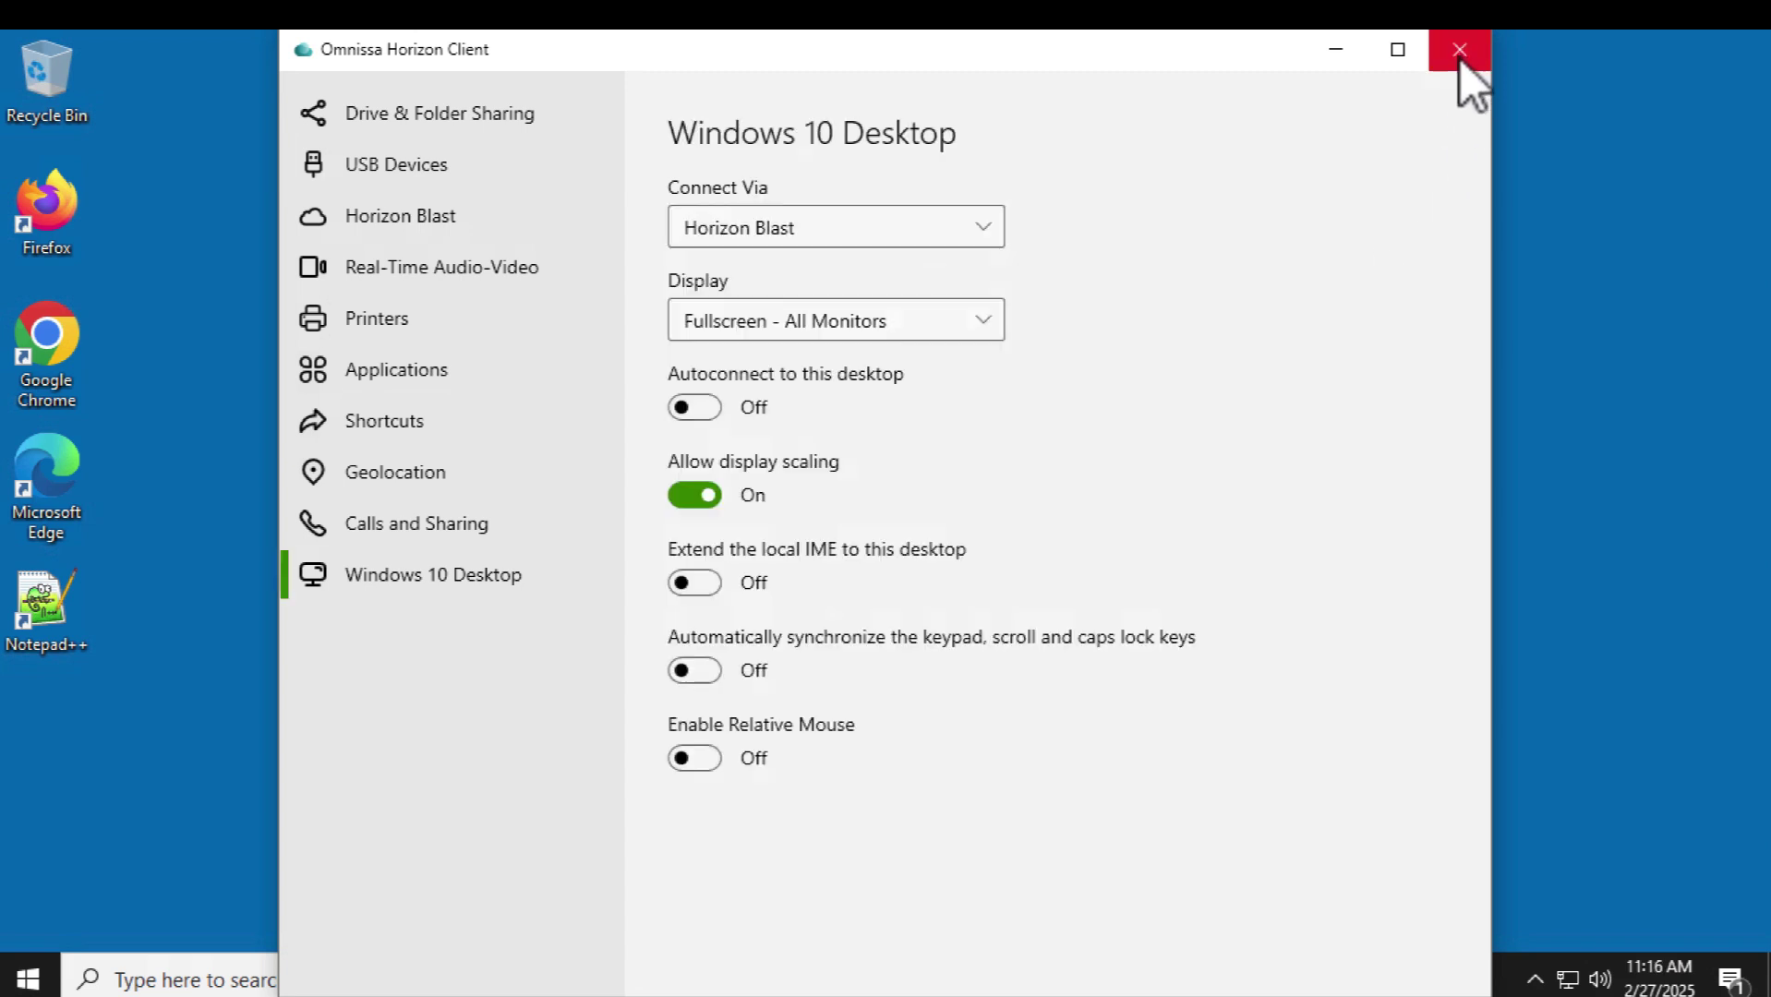
- Close settings, disconnect the Windows 10 Desktop session with OK, and quit Horizon Client
click(1460, 55)
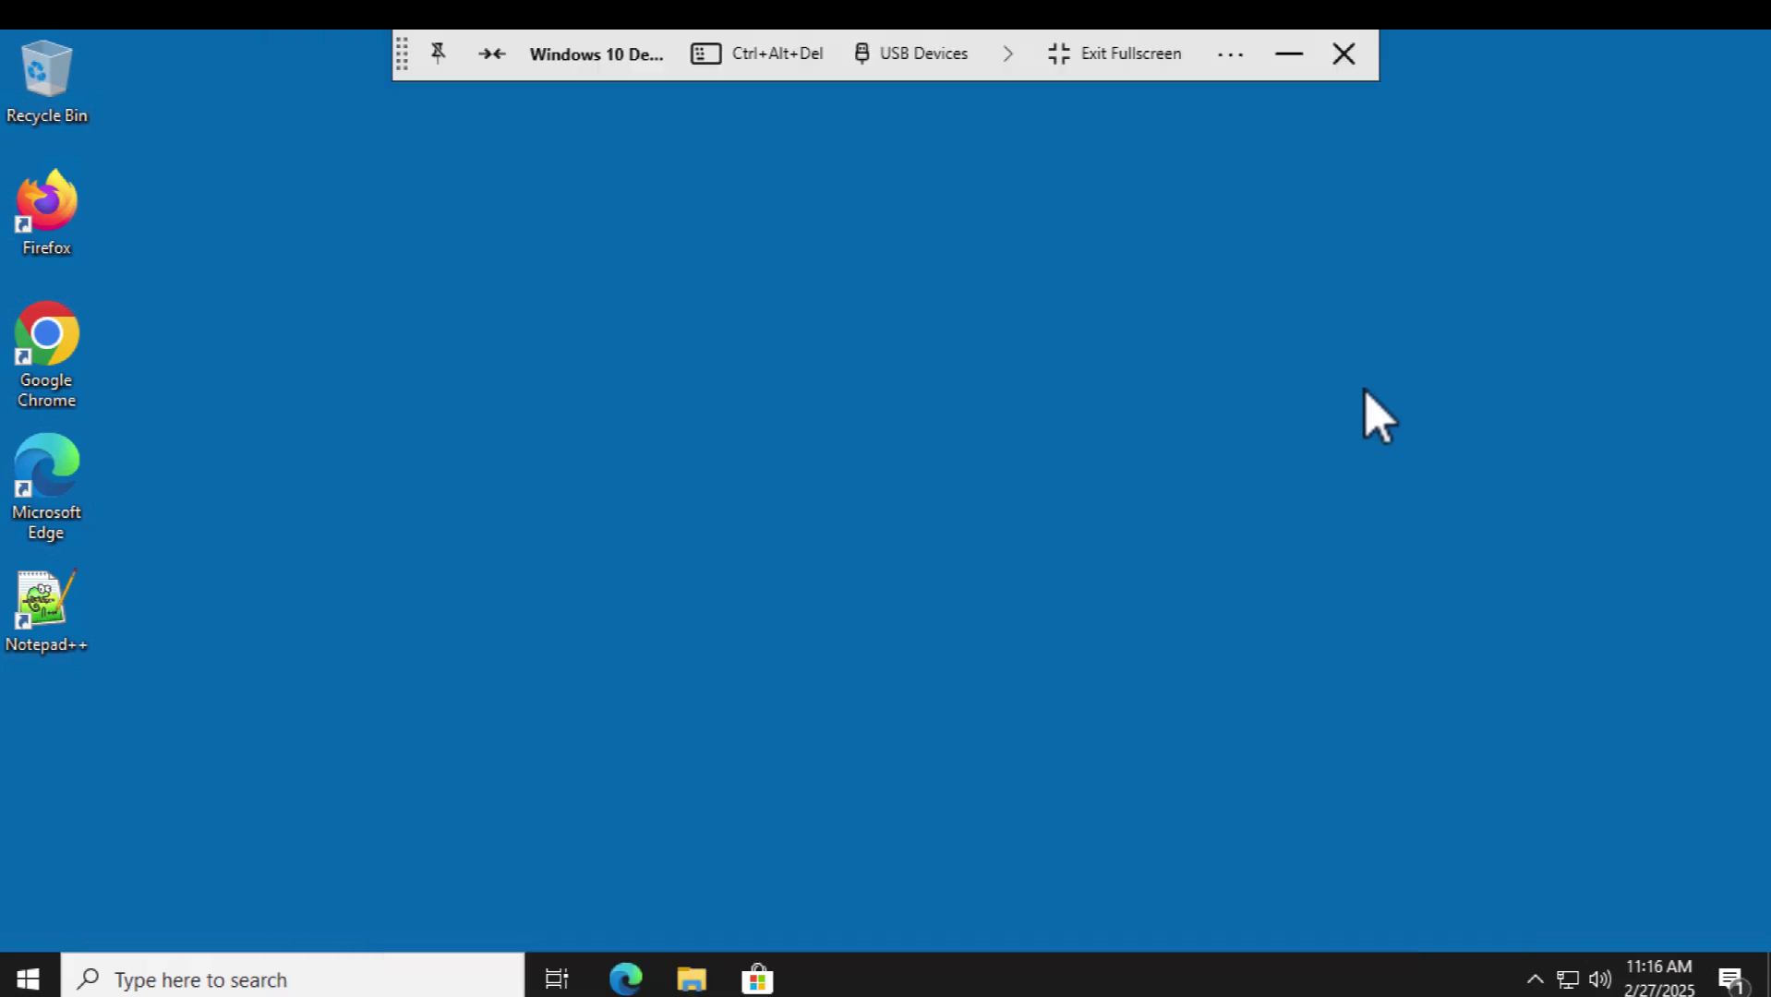
click(1356, 61)
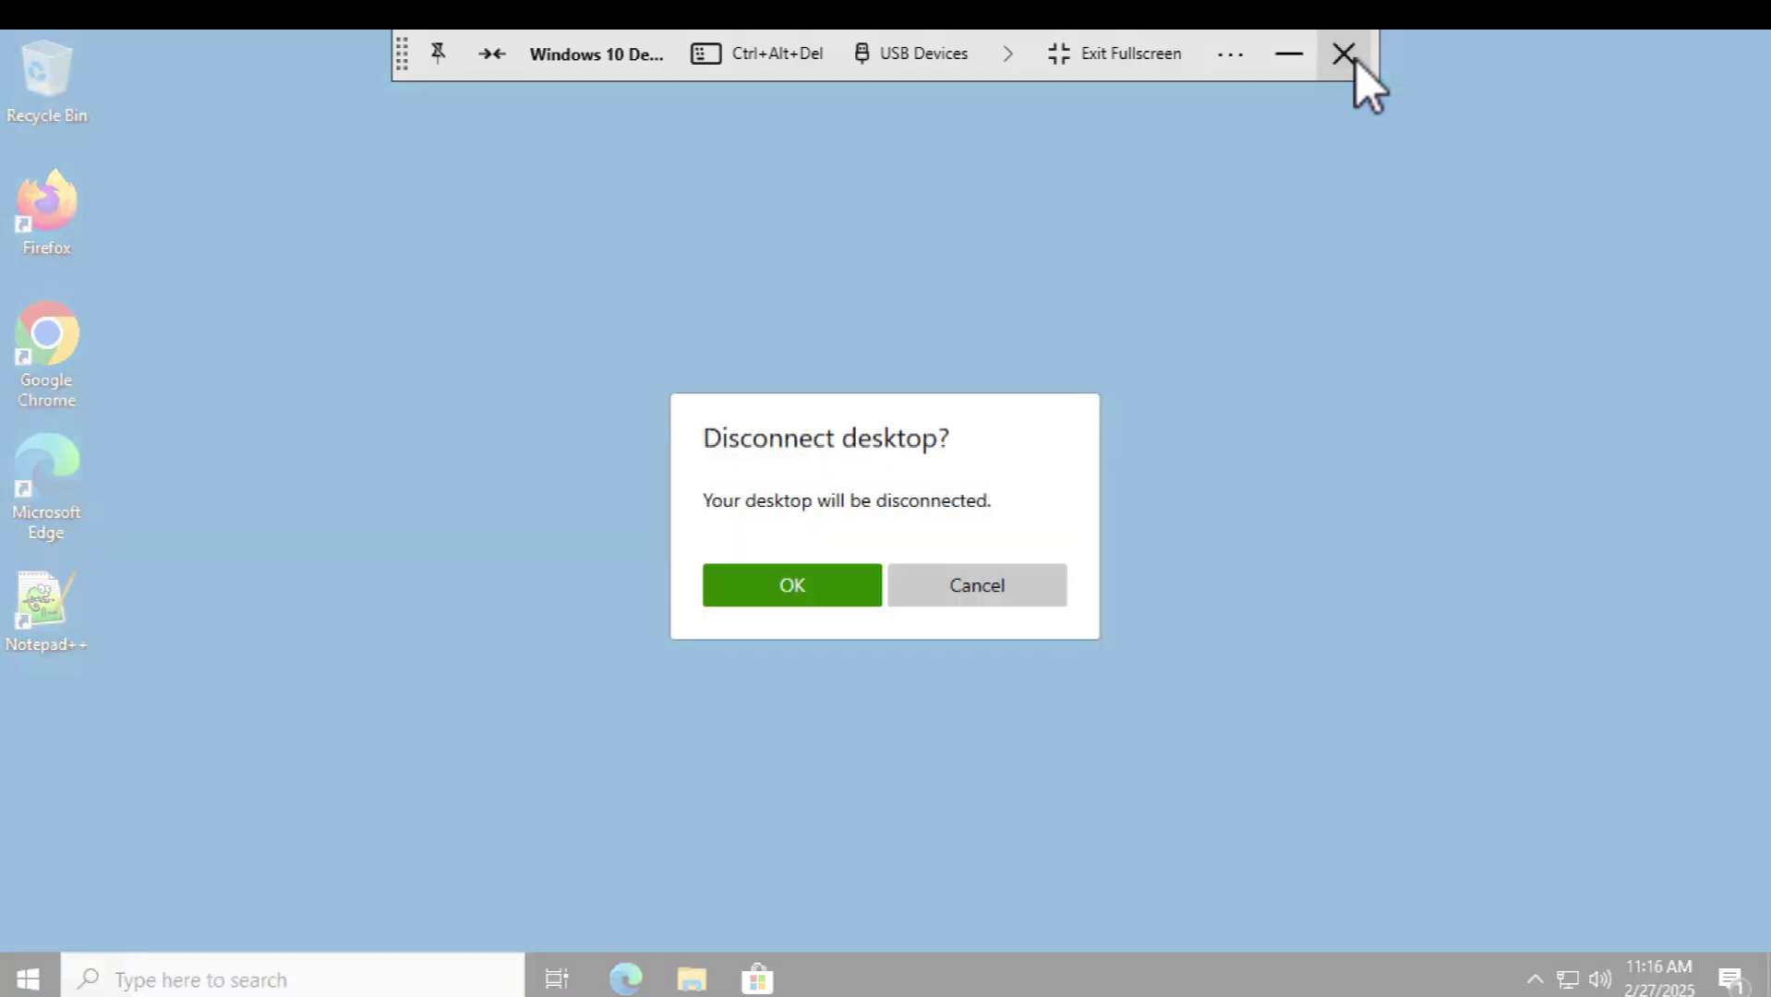
click(839, 585)
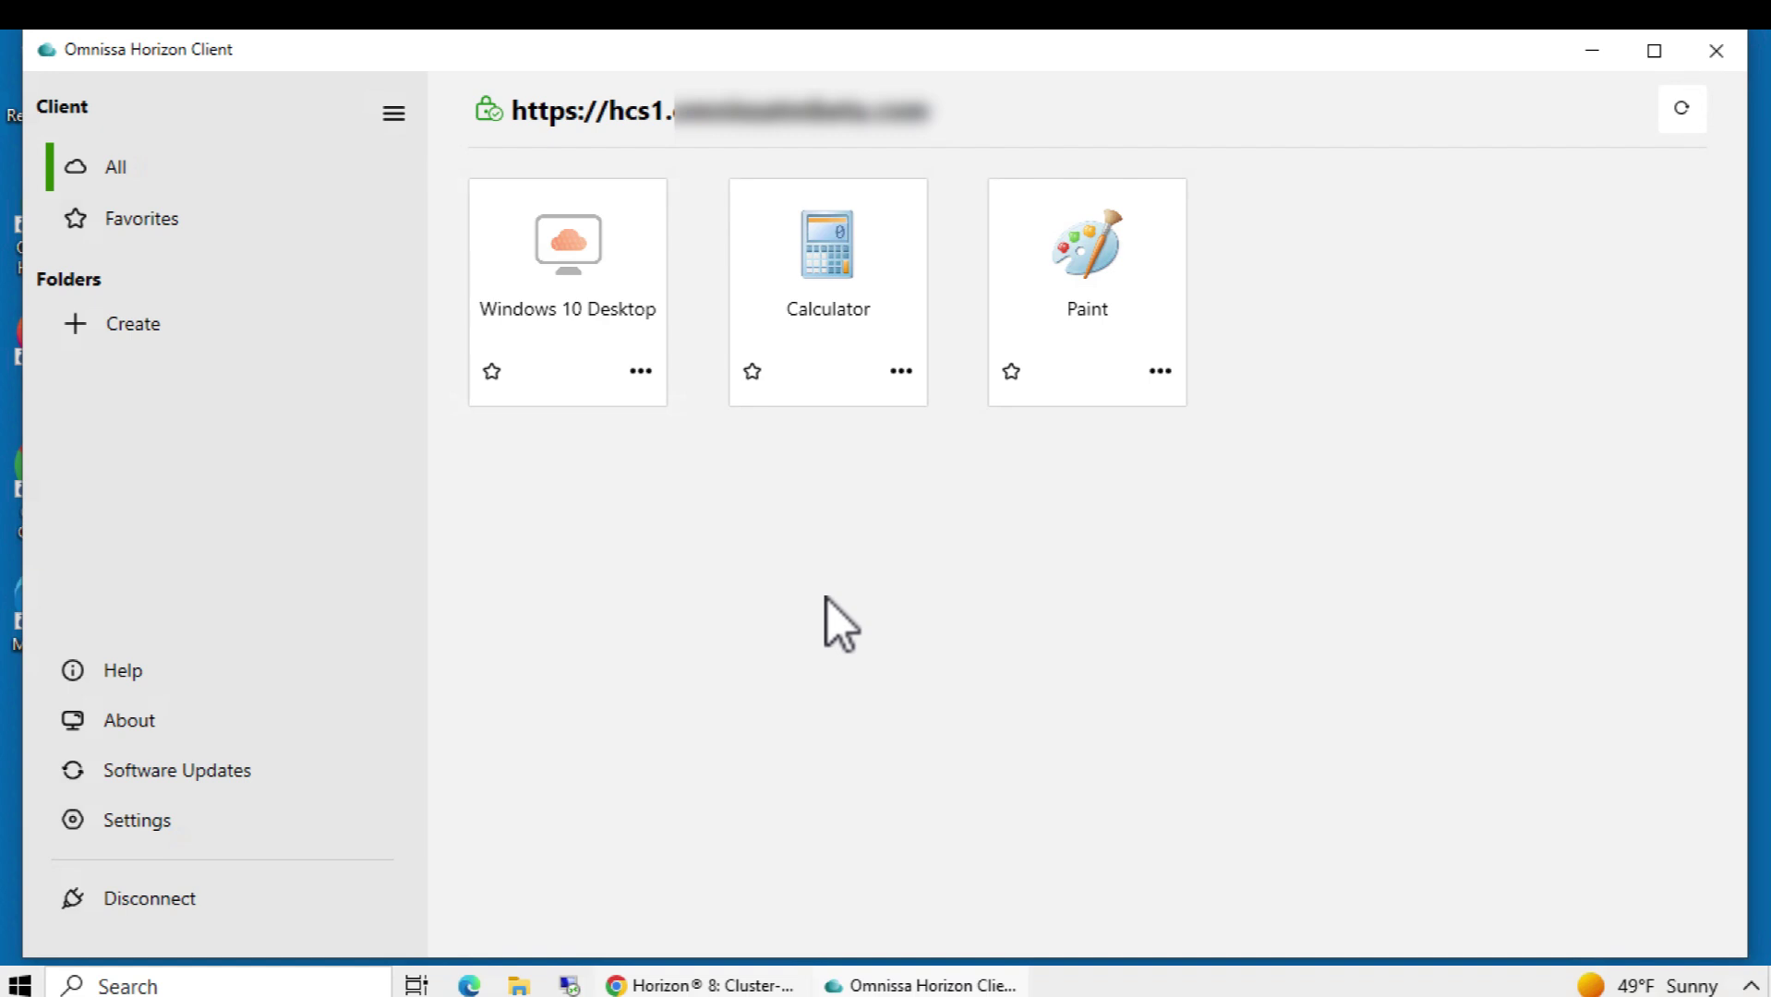
click(1723, 54)
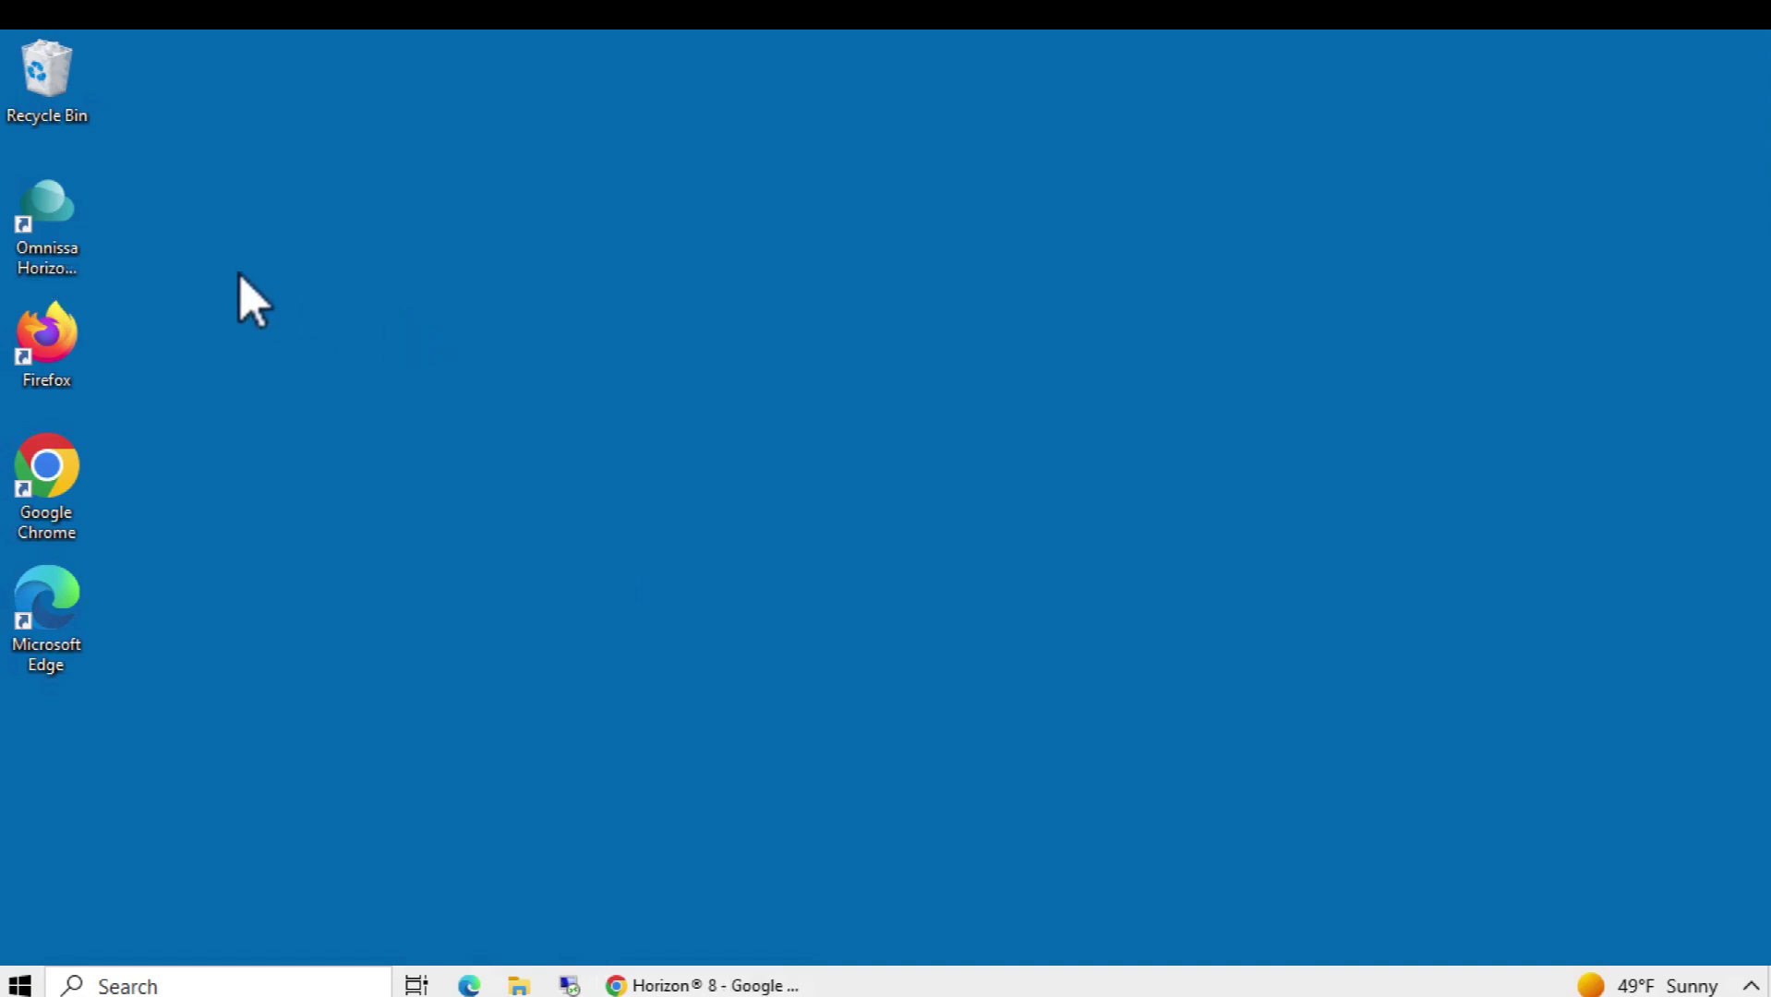
- Relaunch Horizon Client and view, then dismiss, the hcs1 server's options menu
double_click(71, 227)
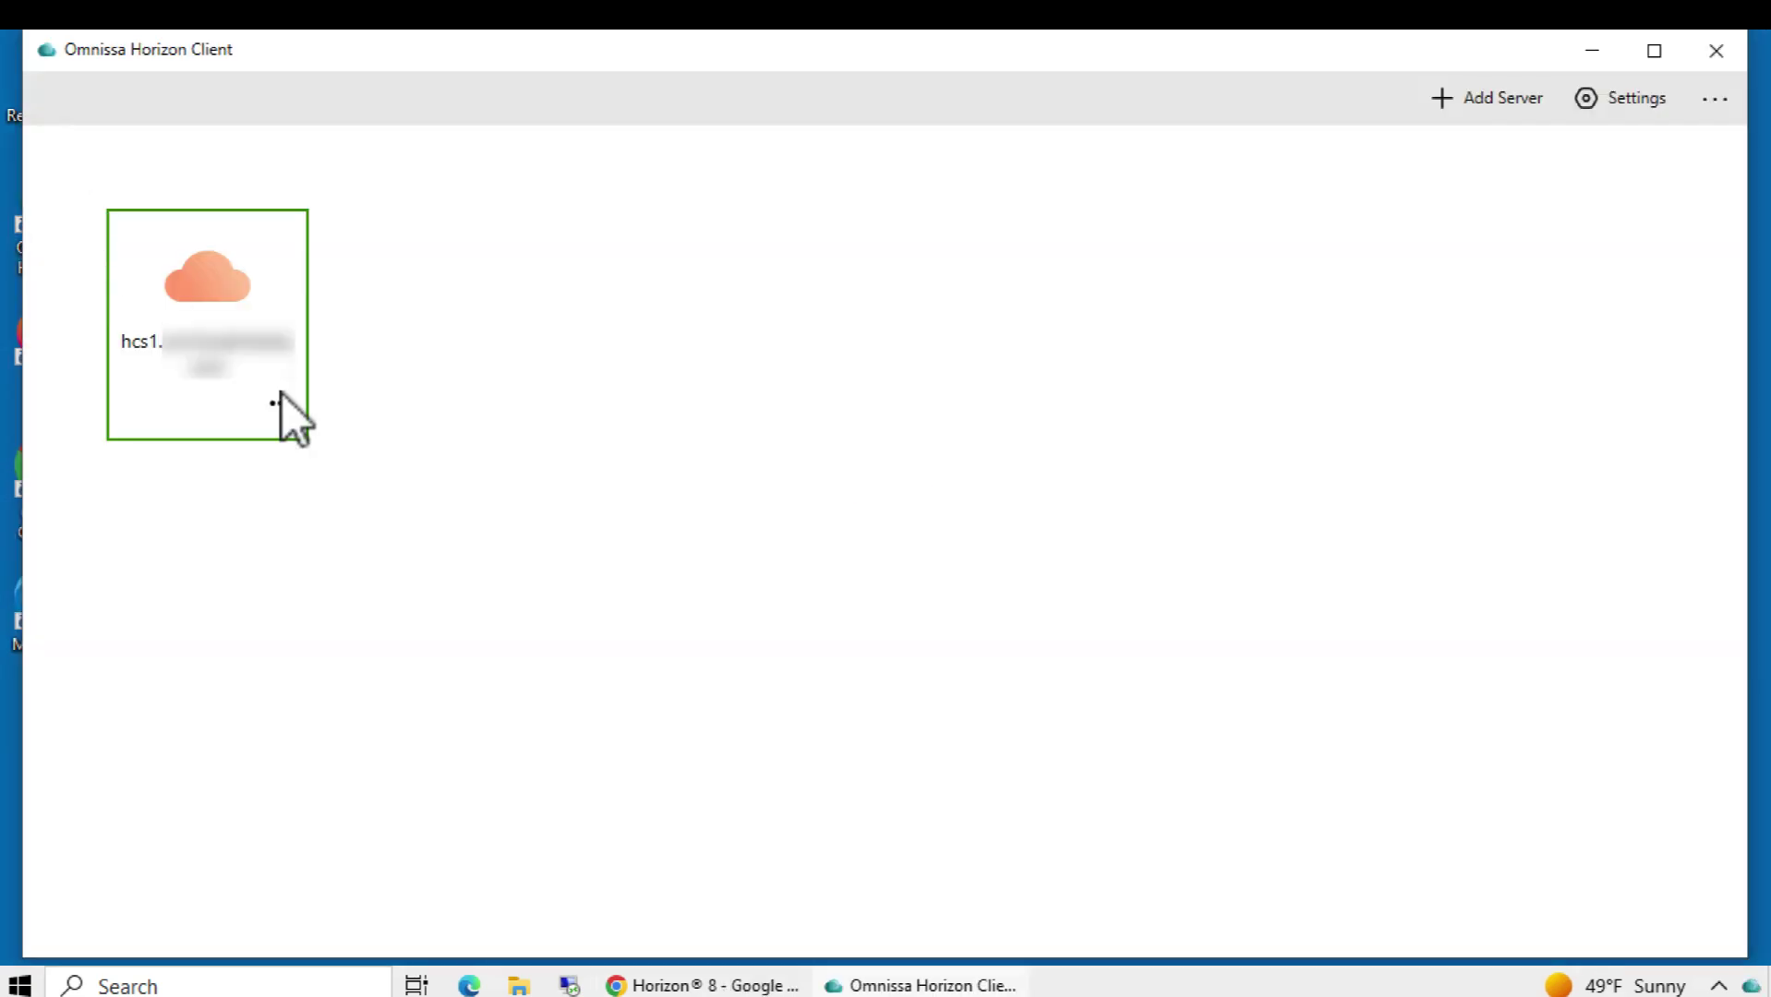
click(281, 404)
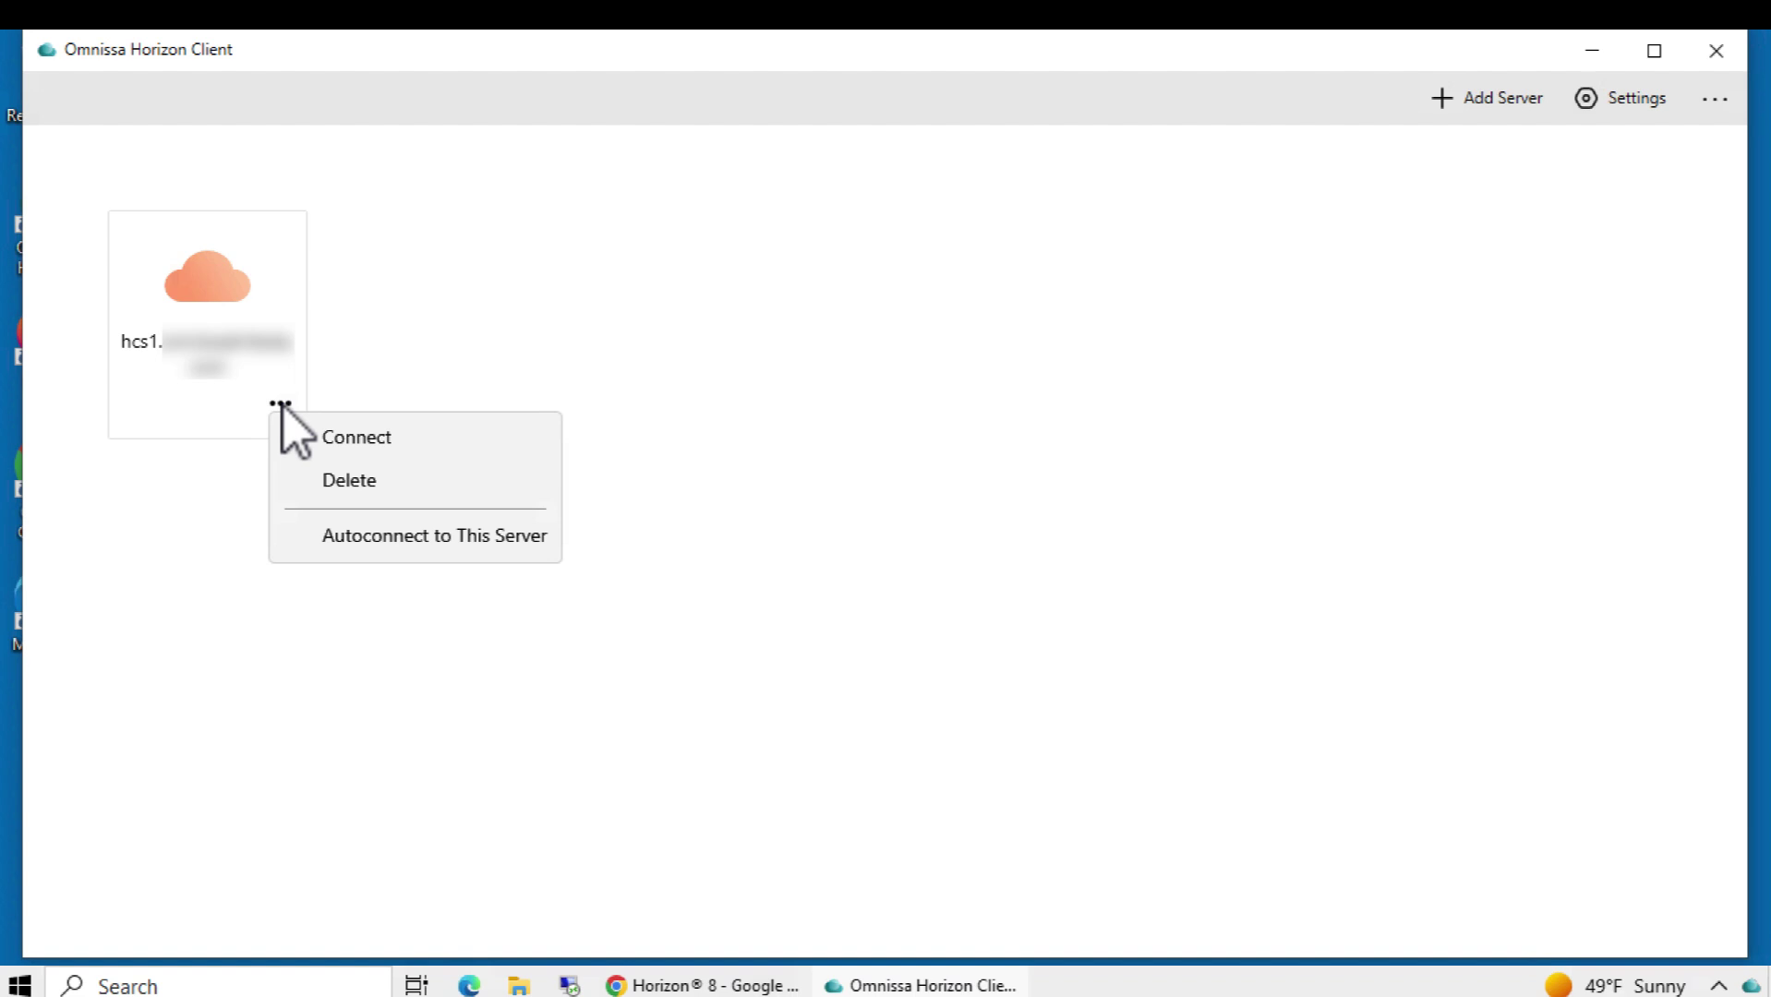
click(681, 340)
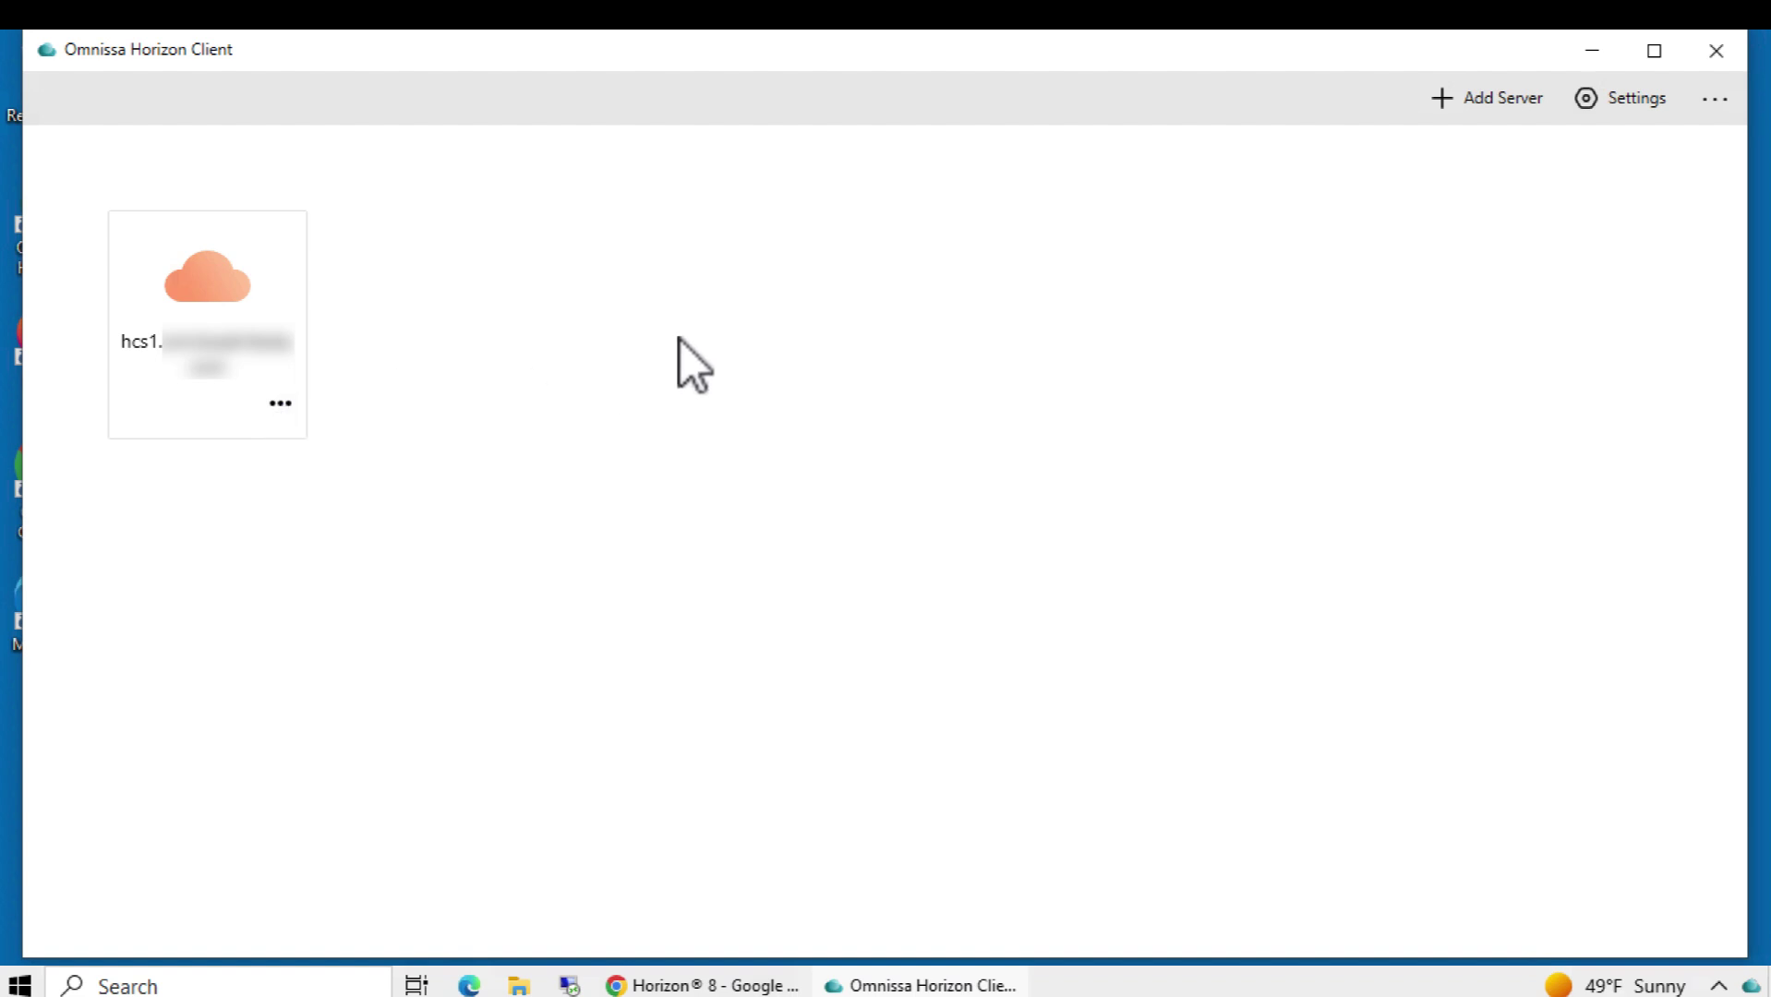
- Check the Security page's Certificate checking mode choices, leaving it on warn for untrusted servers
click(1638, 105)
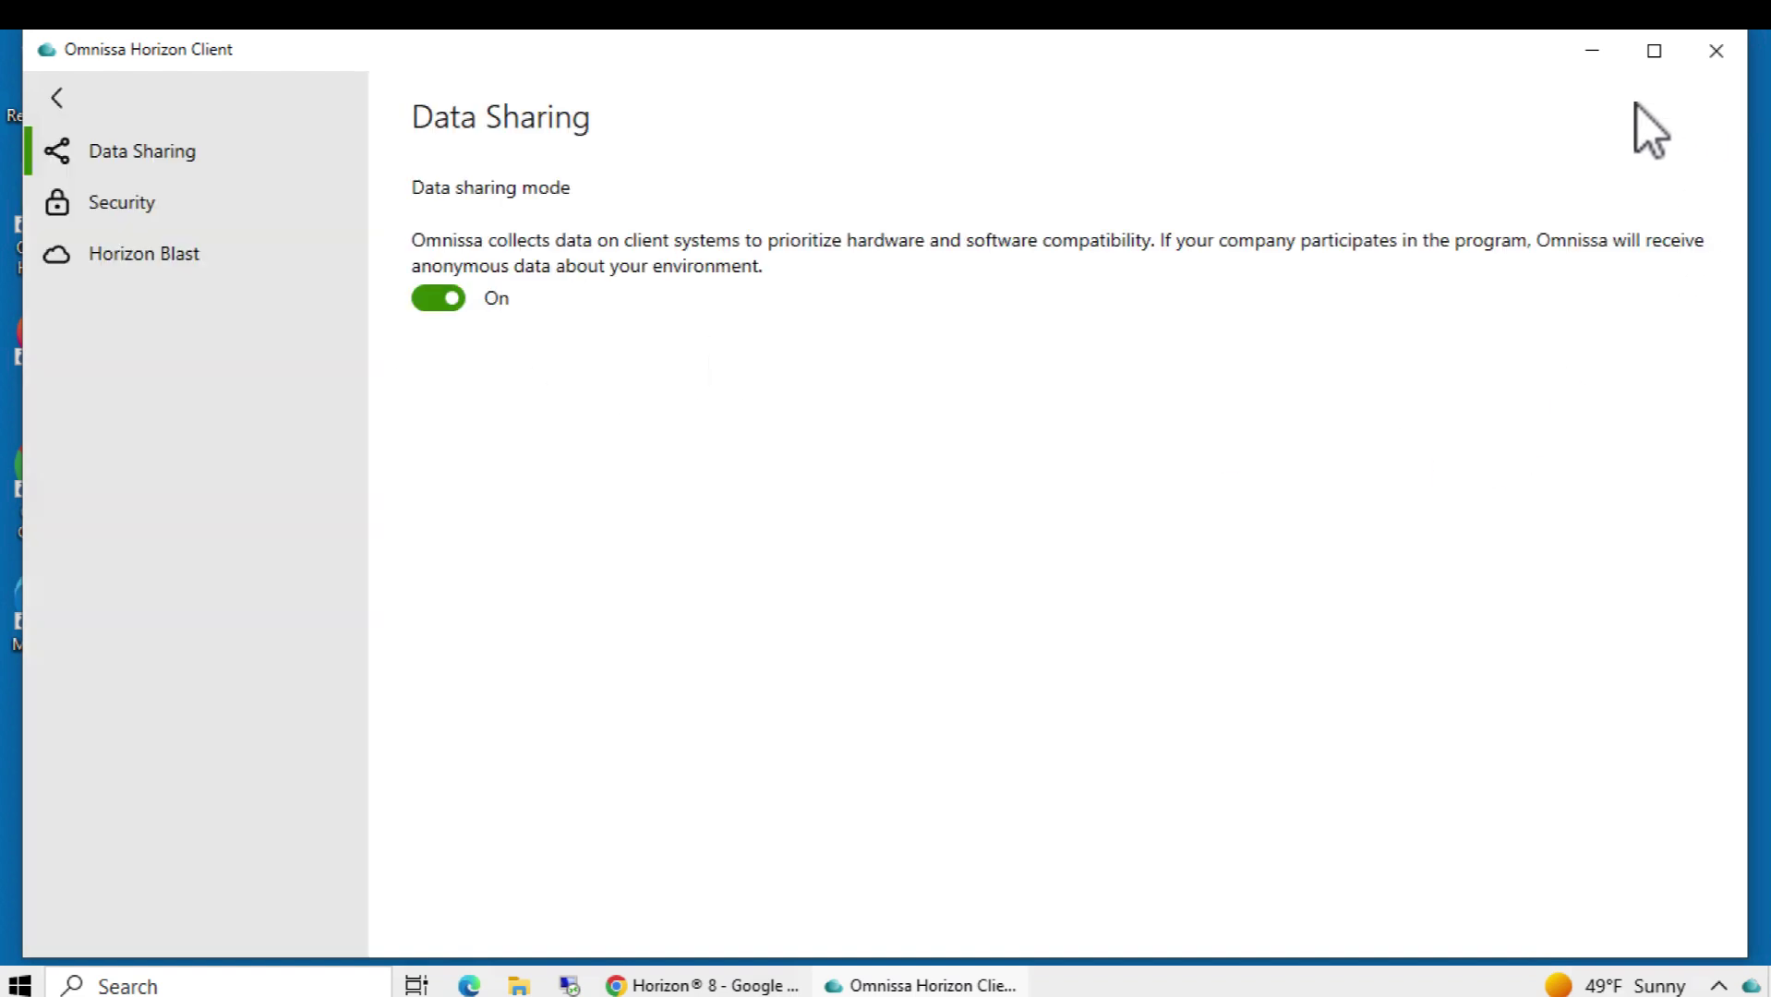
click(159, 215)
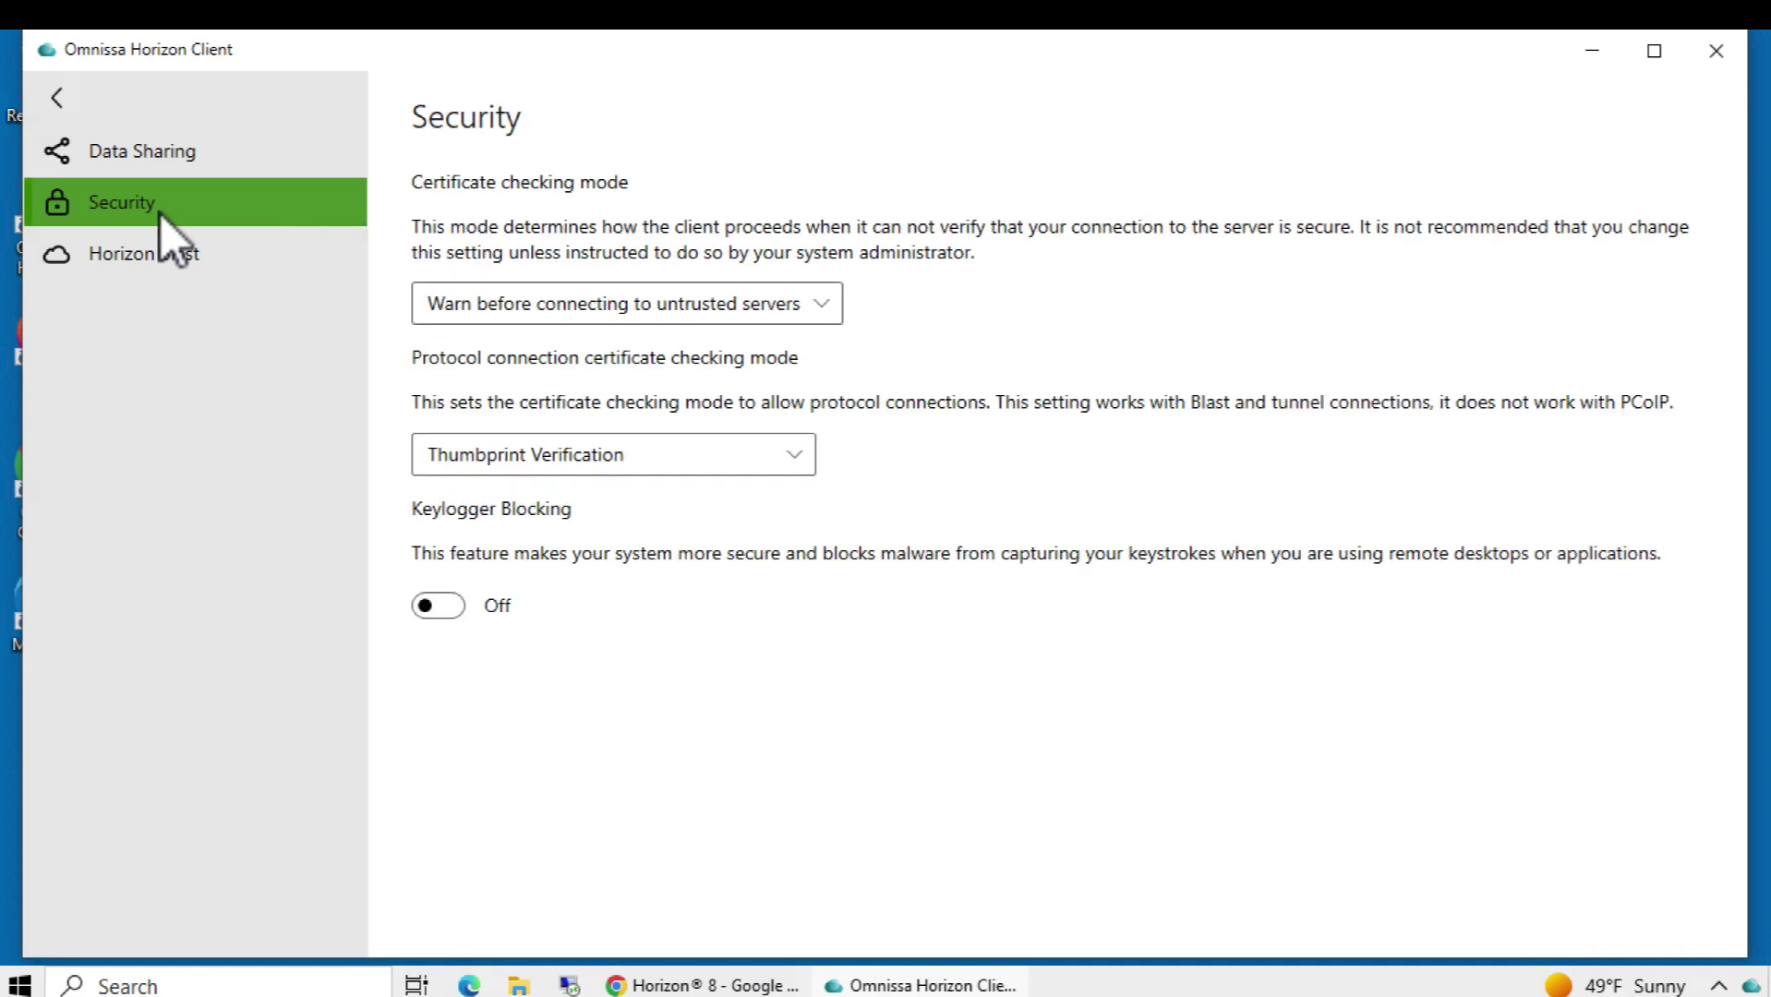
click(836, 310)
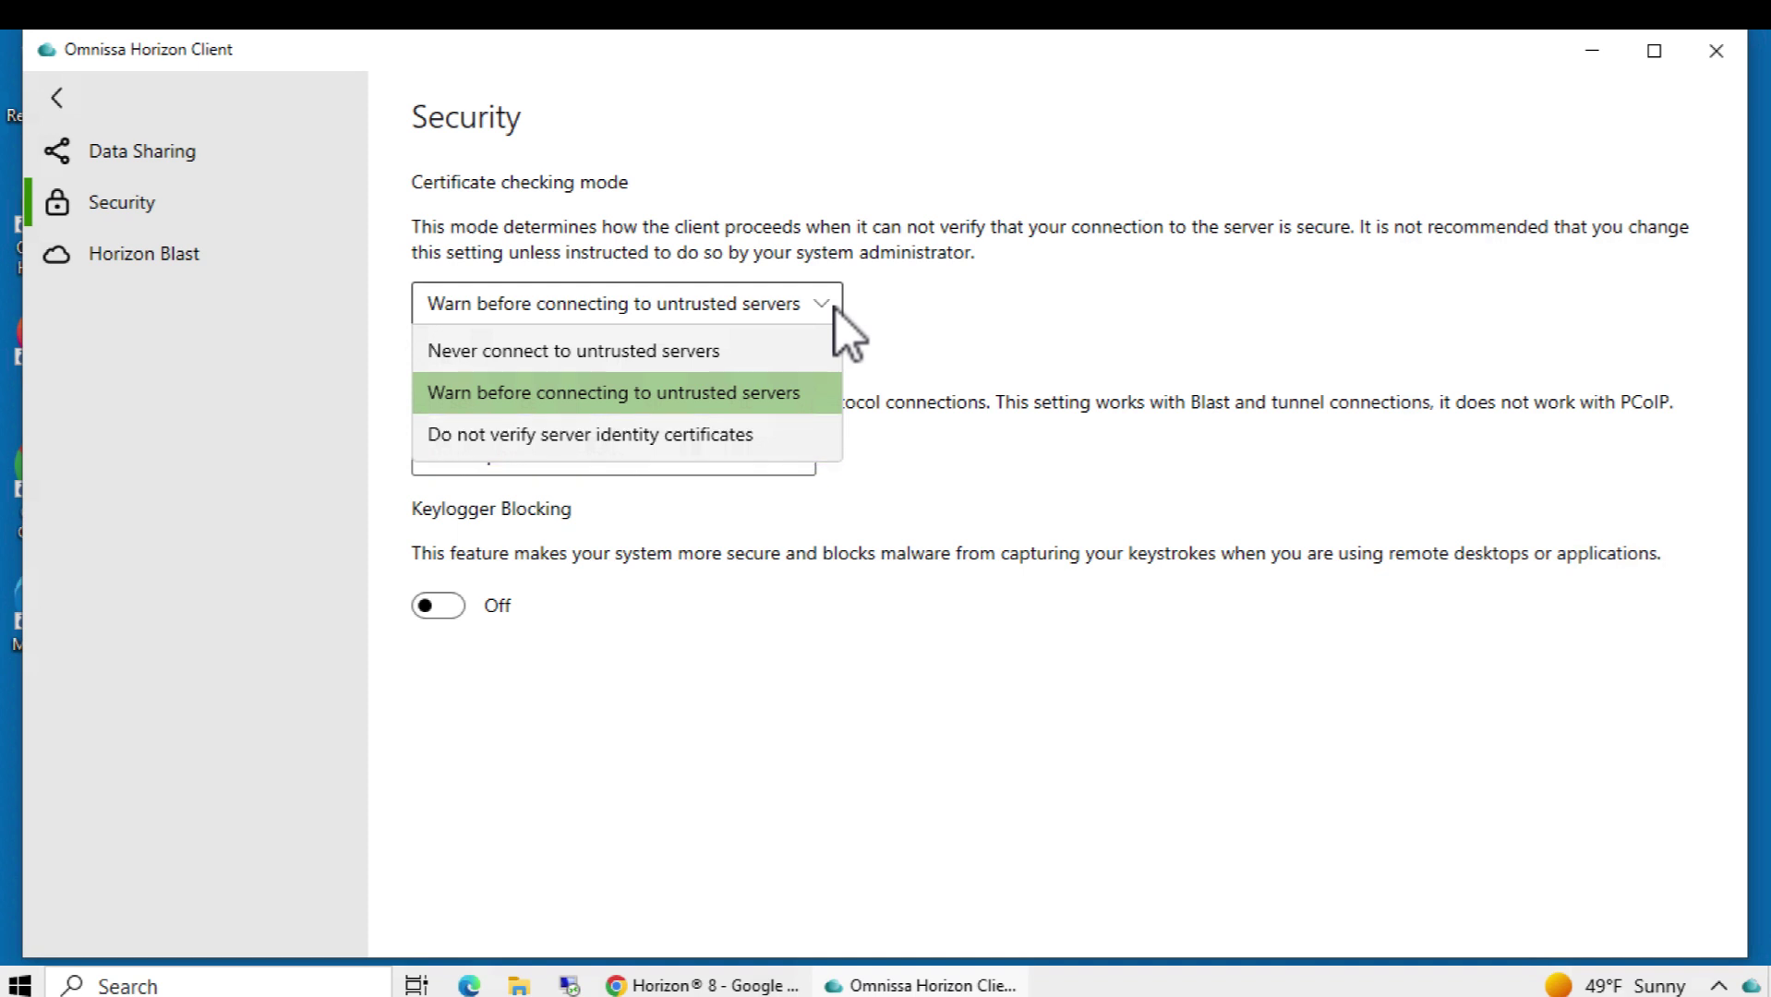
click(949, 325)
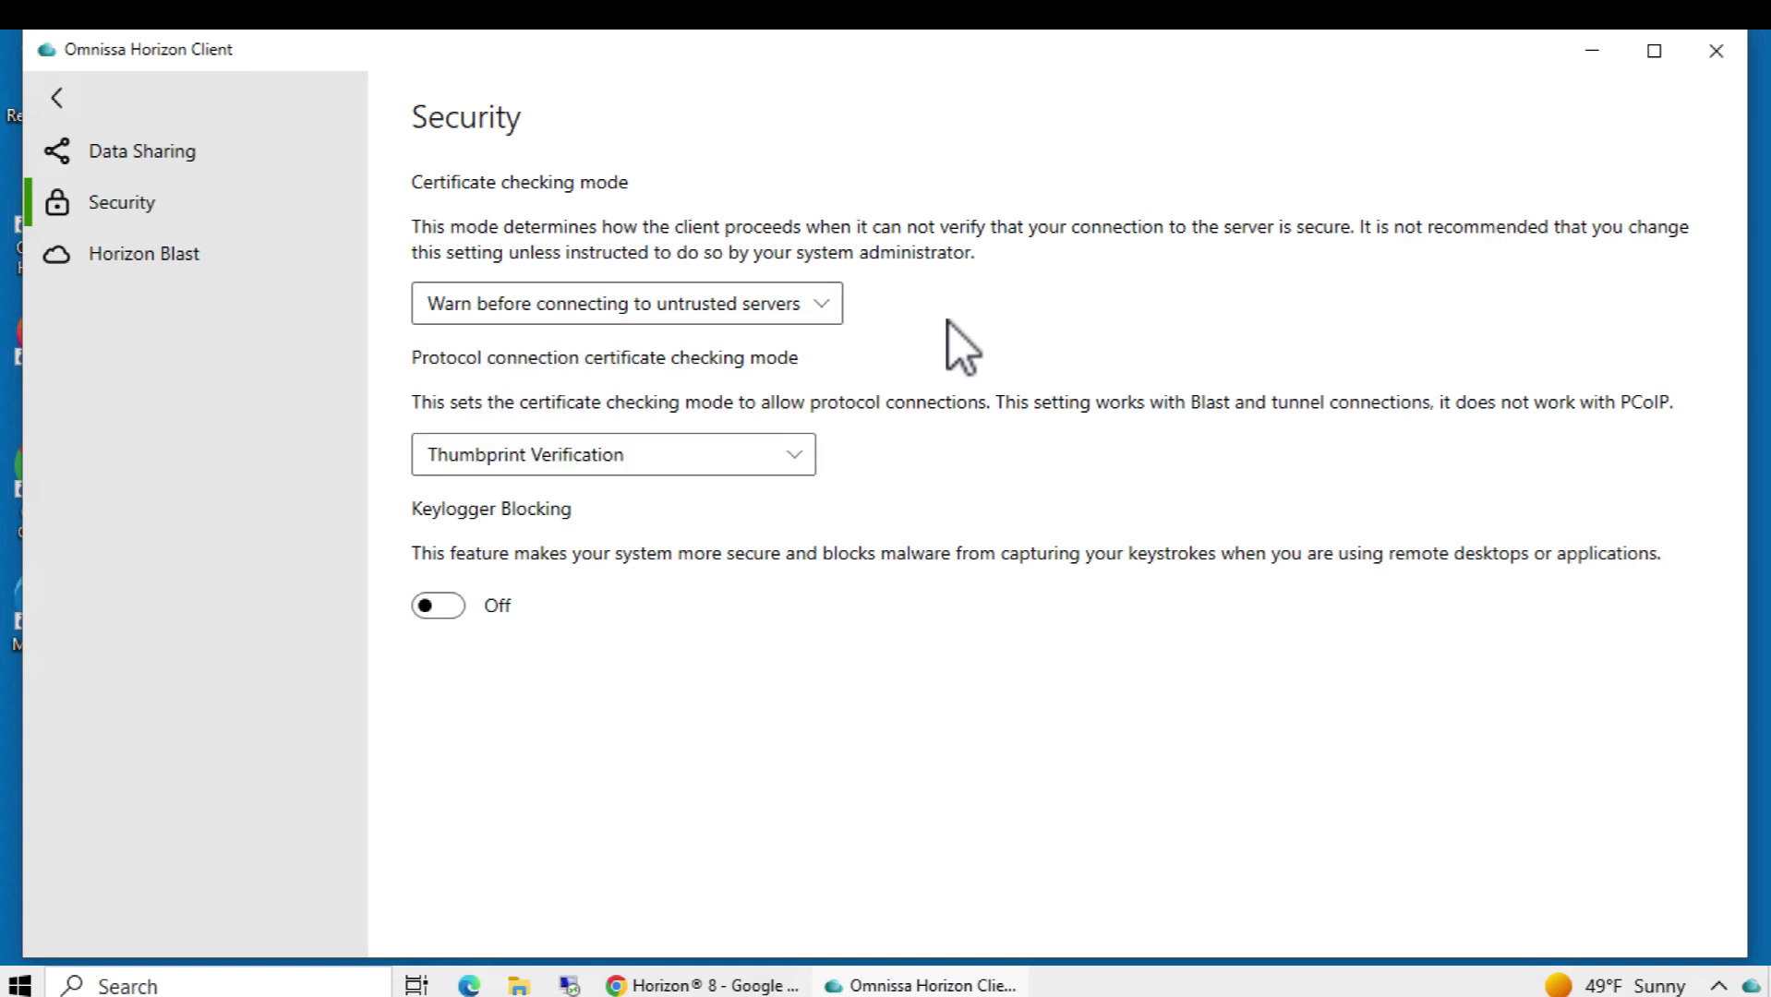
click(1716, 54)
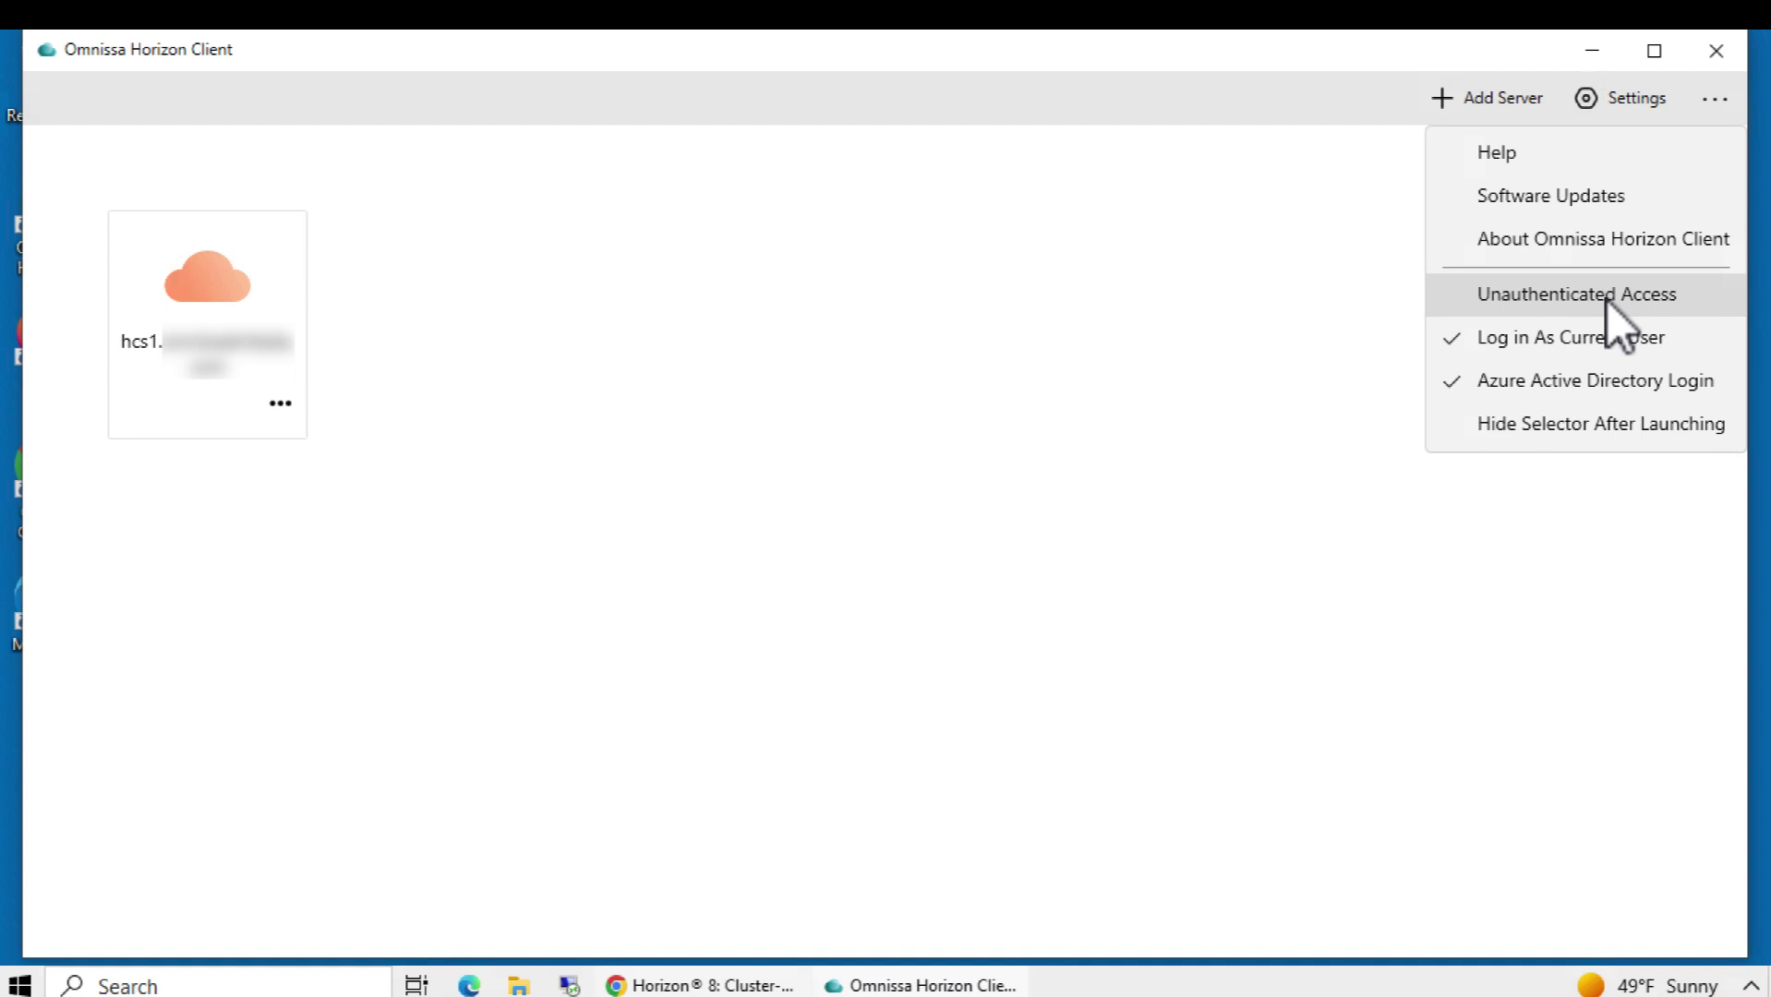
- Reconnect to hcs1 with the saved credentials and launch the published Calculator app
click(259, 293)
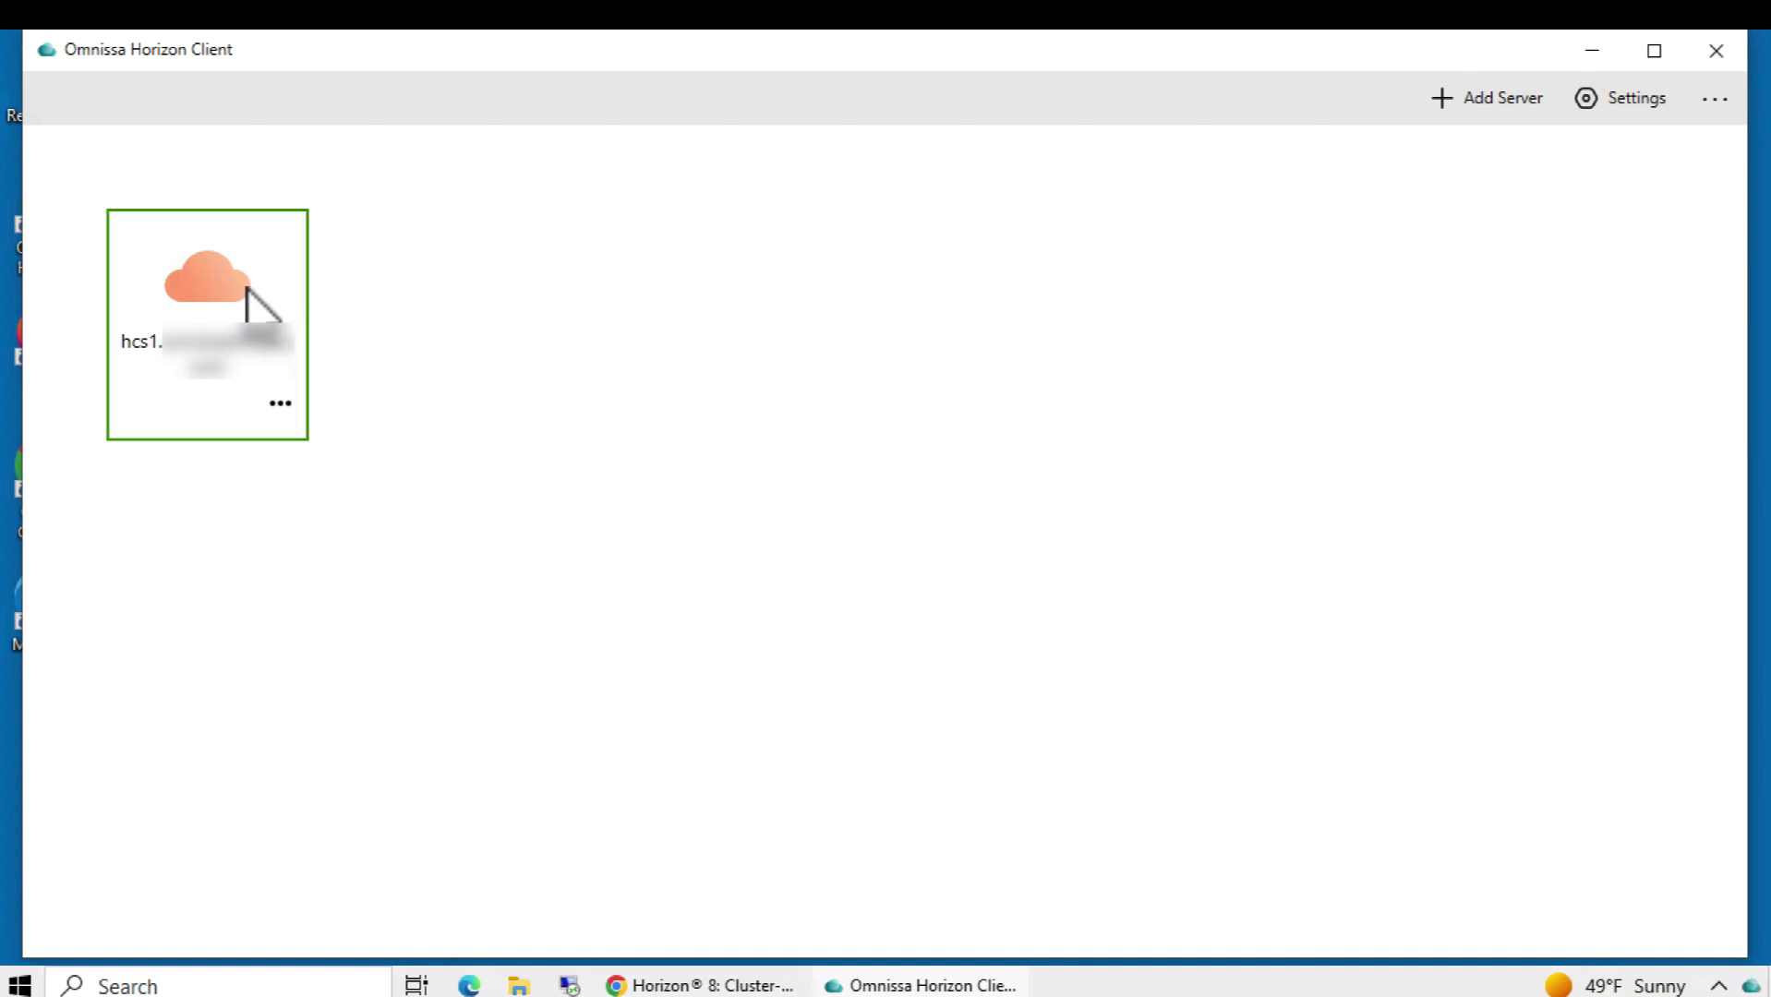
double_click(247, 294)
click(977, 619)
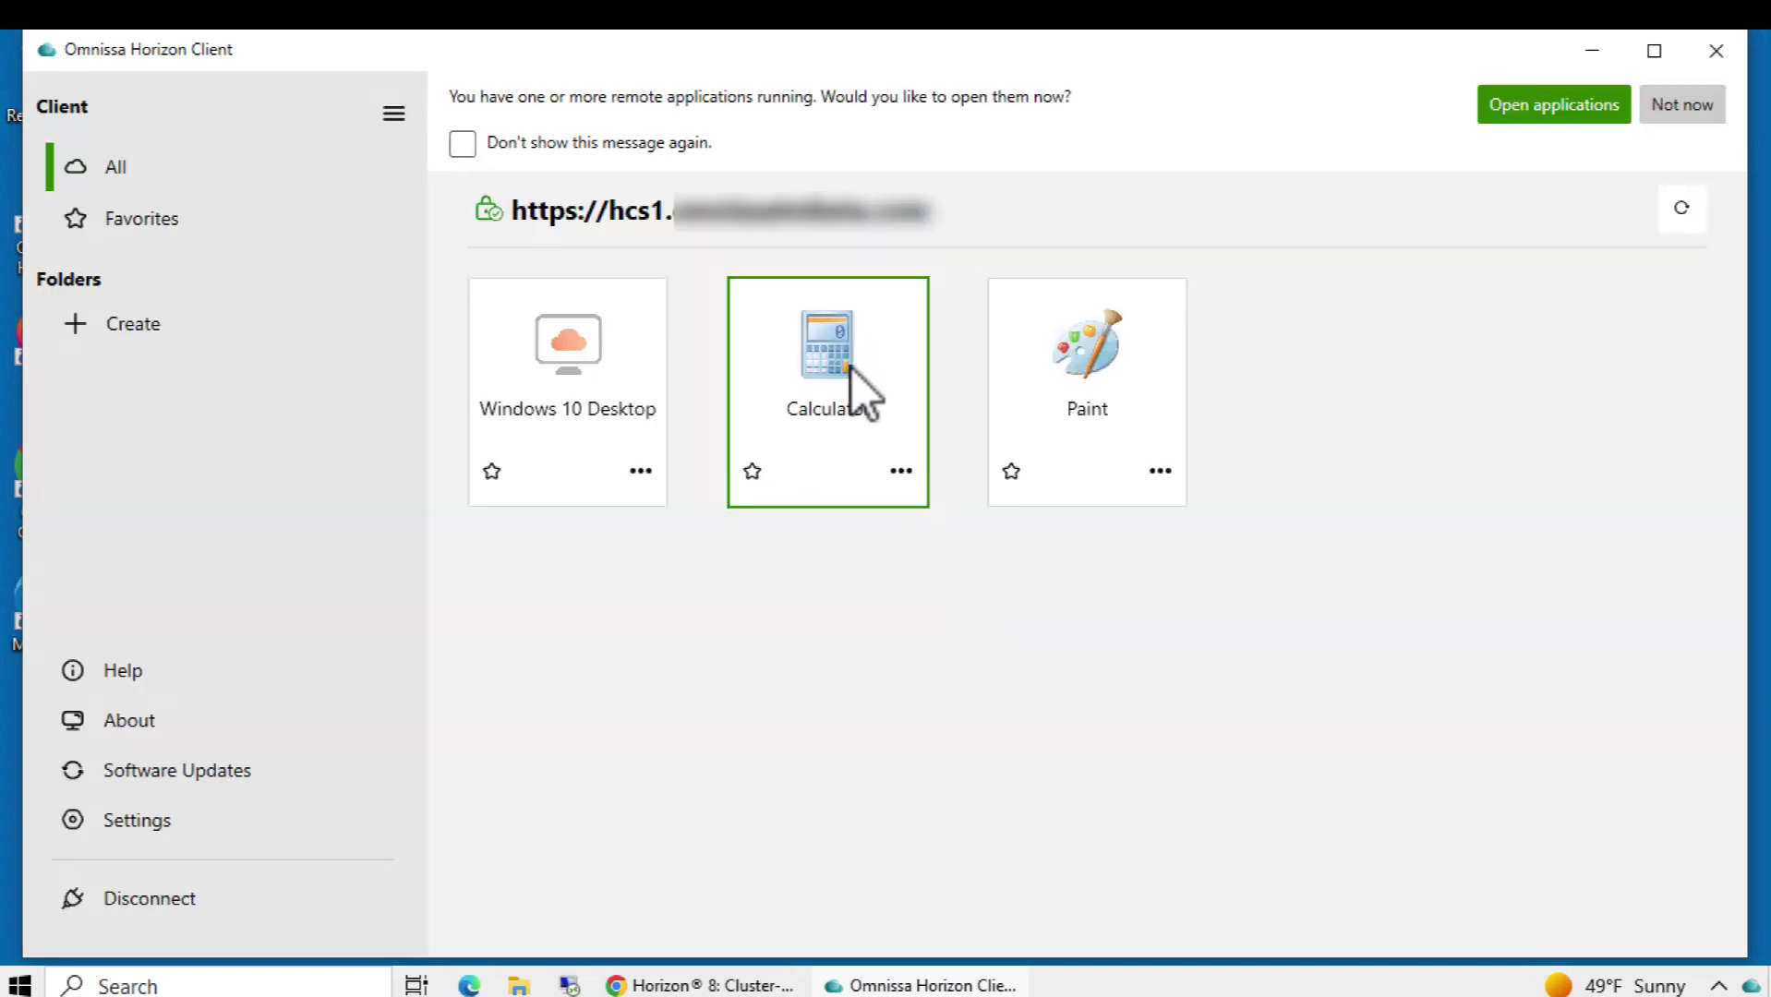
double_click(852, 368)
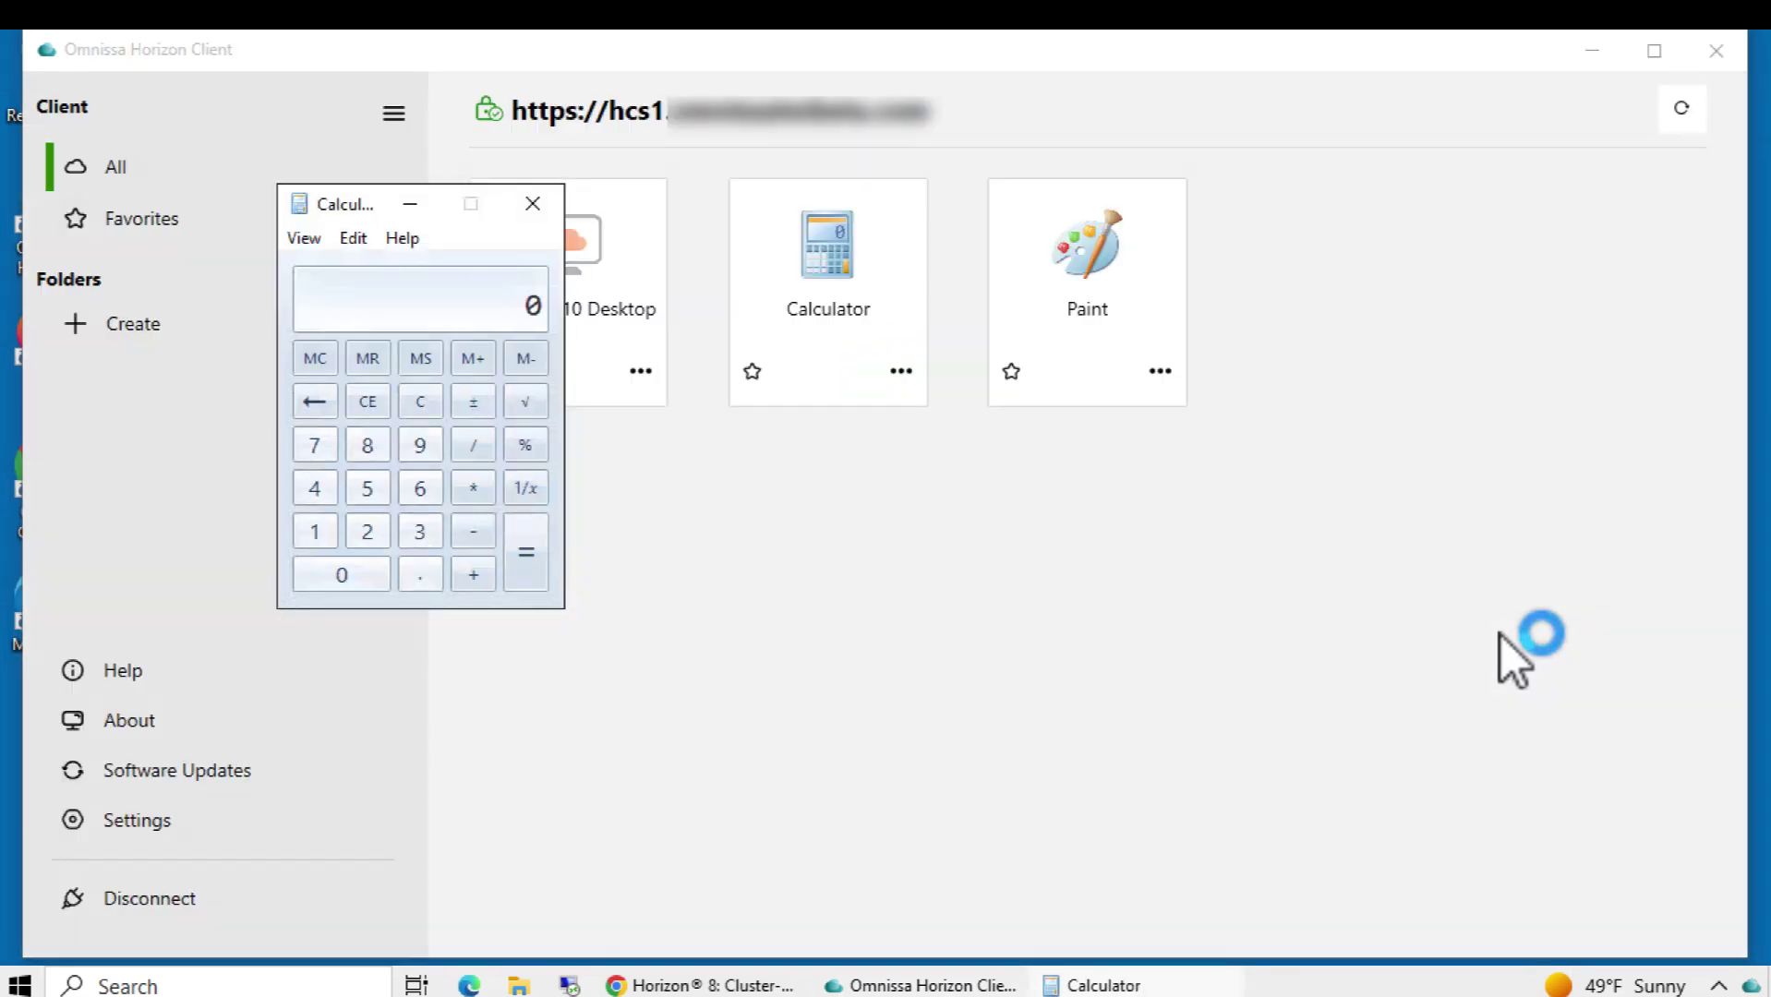
- Compute 9 + 3 = 12 in Calculator, then minimize it and bring up its taskbar Close window option
click(1594, 53)
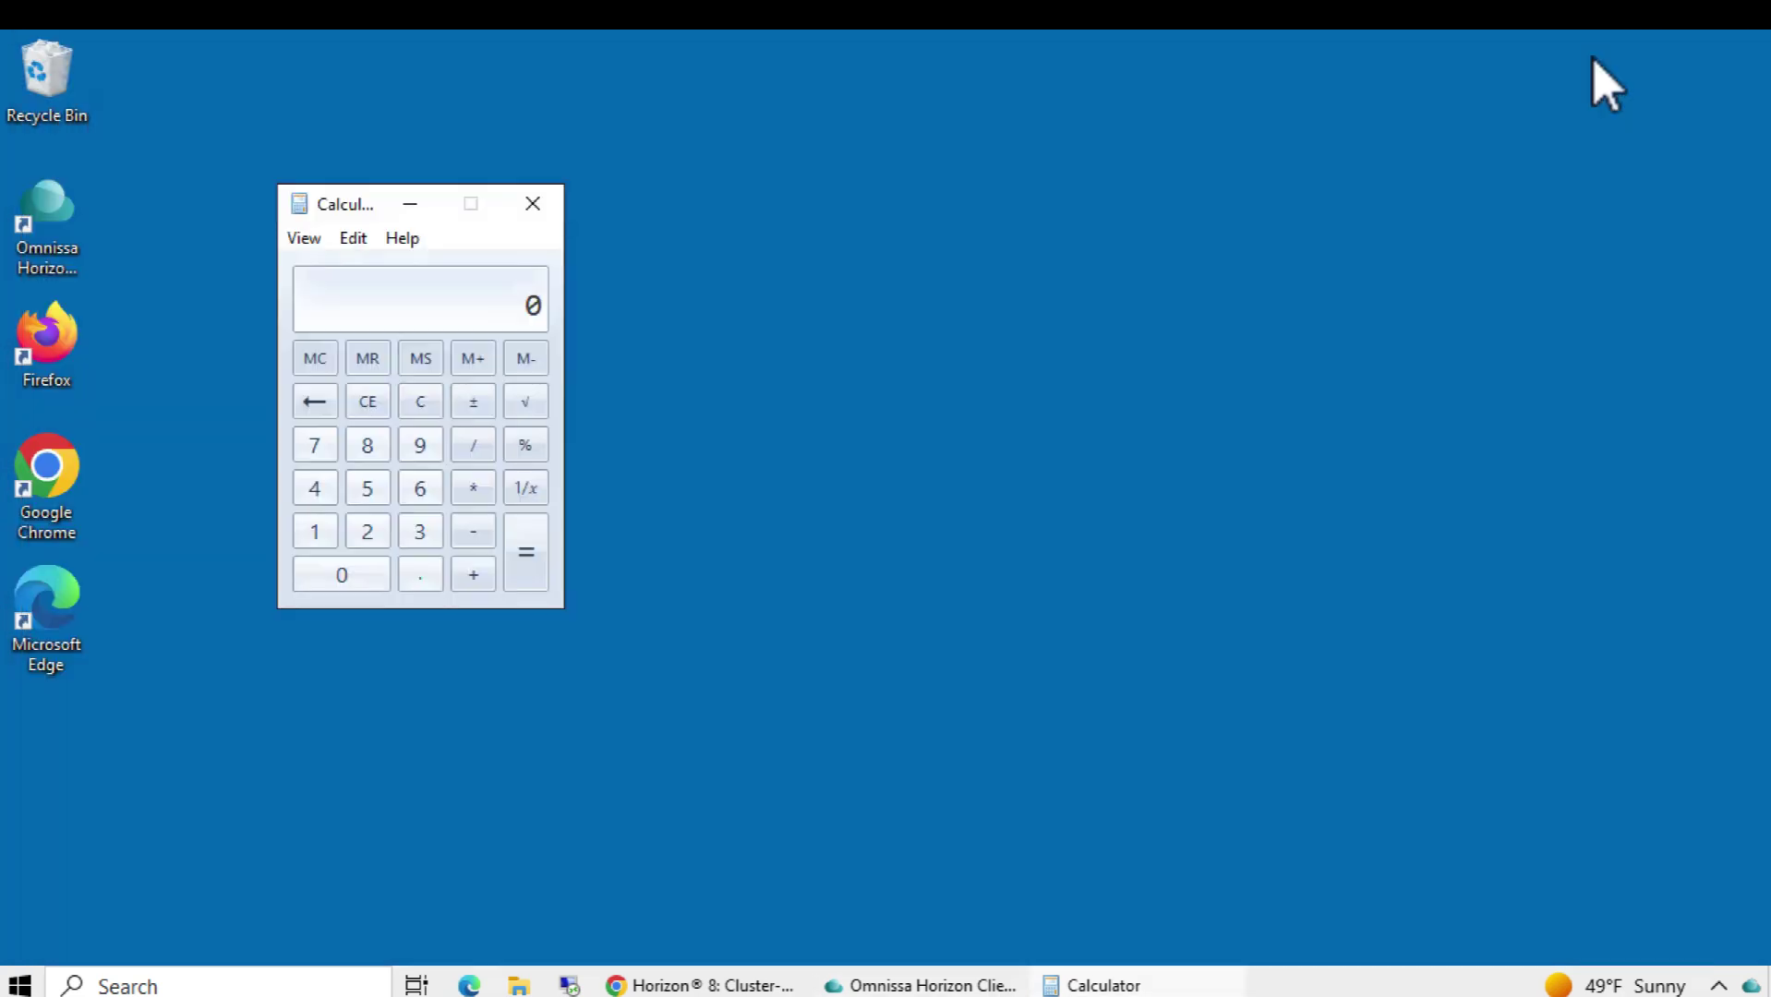
click(426, 445)
click(472, 574)
click(420, 531)
click(527, 552)
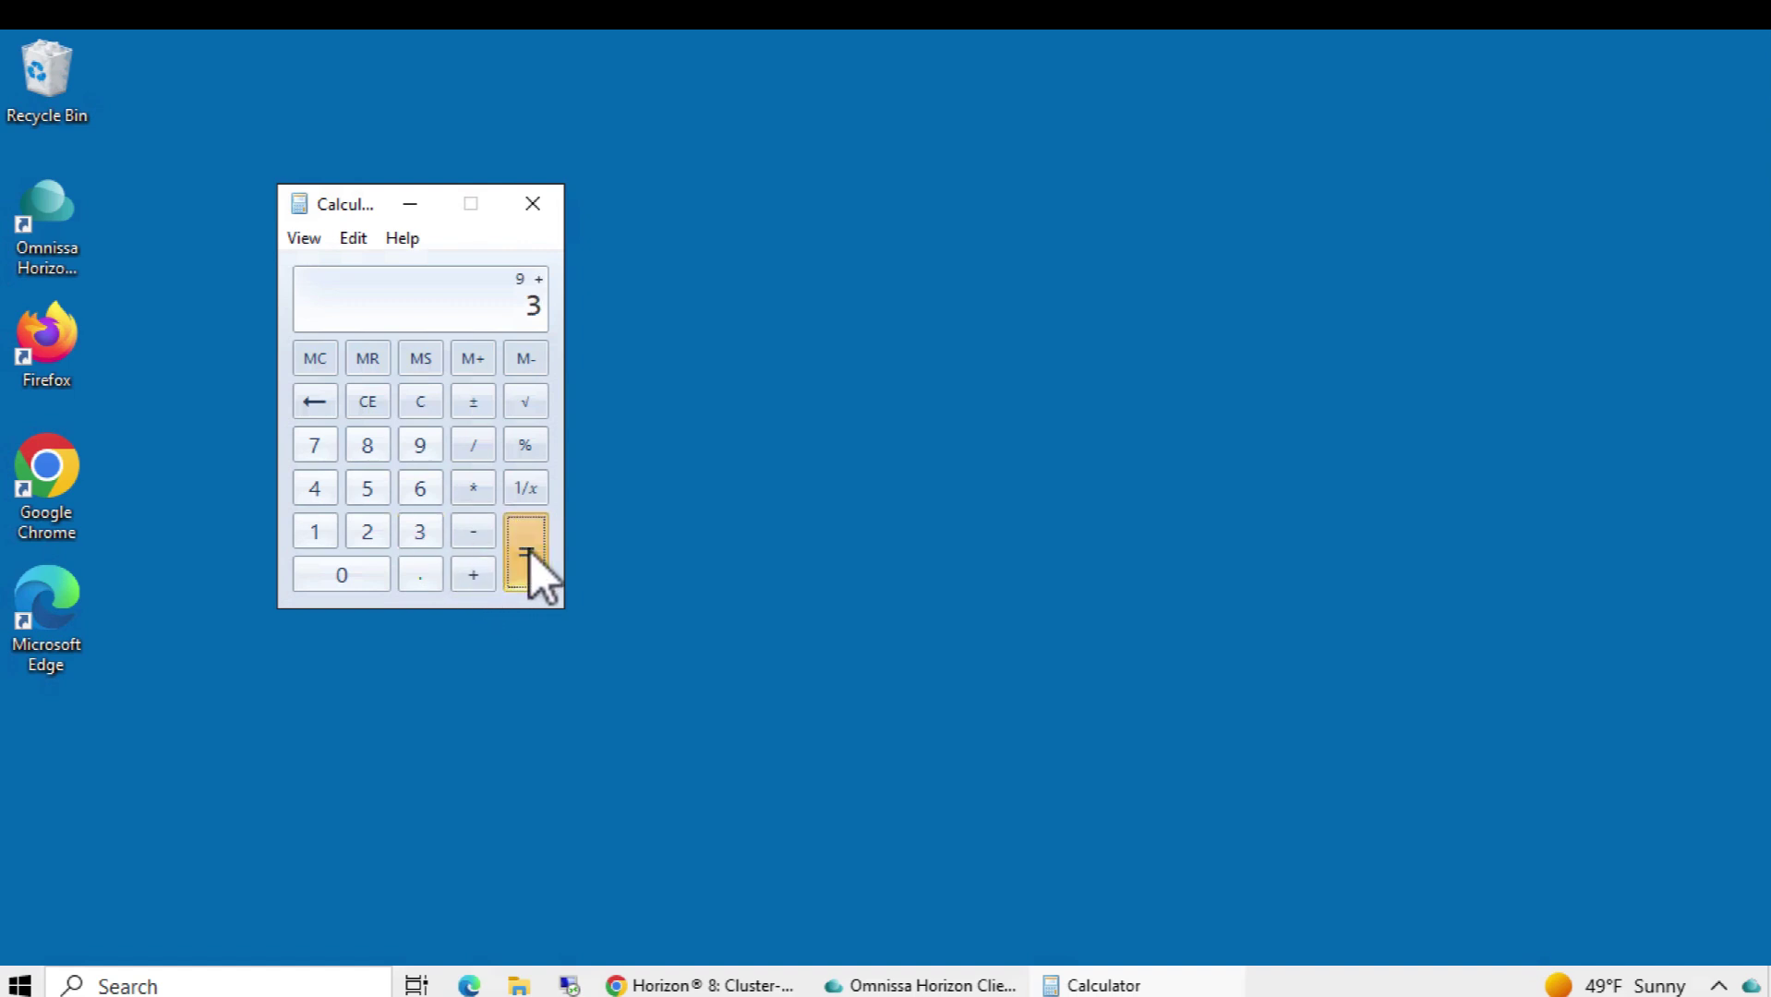
click(1203, 985)
right_click(1203, 986)
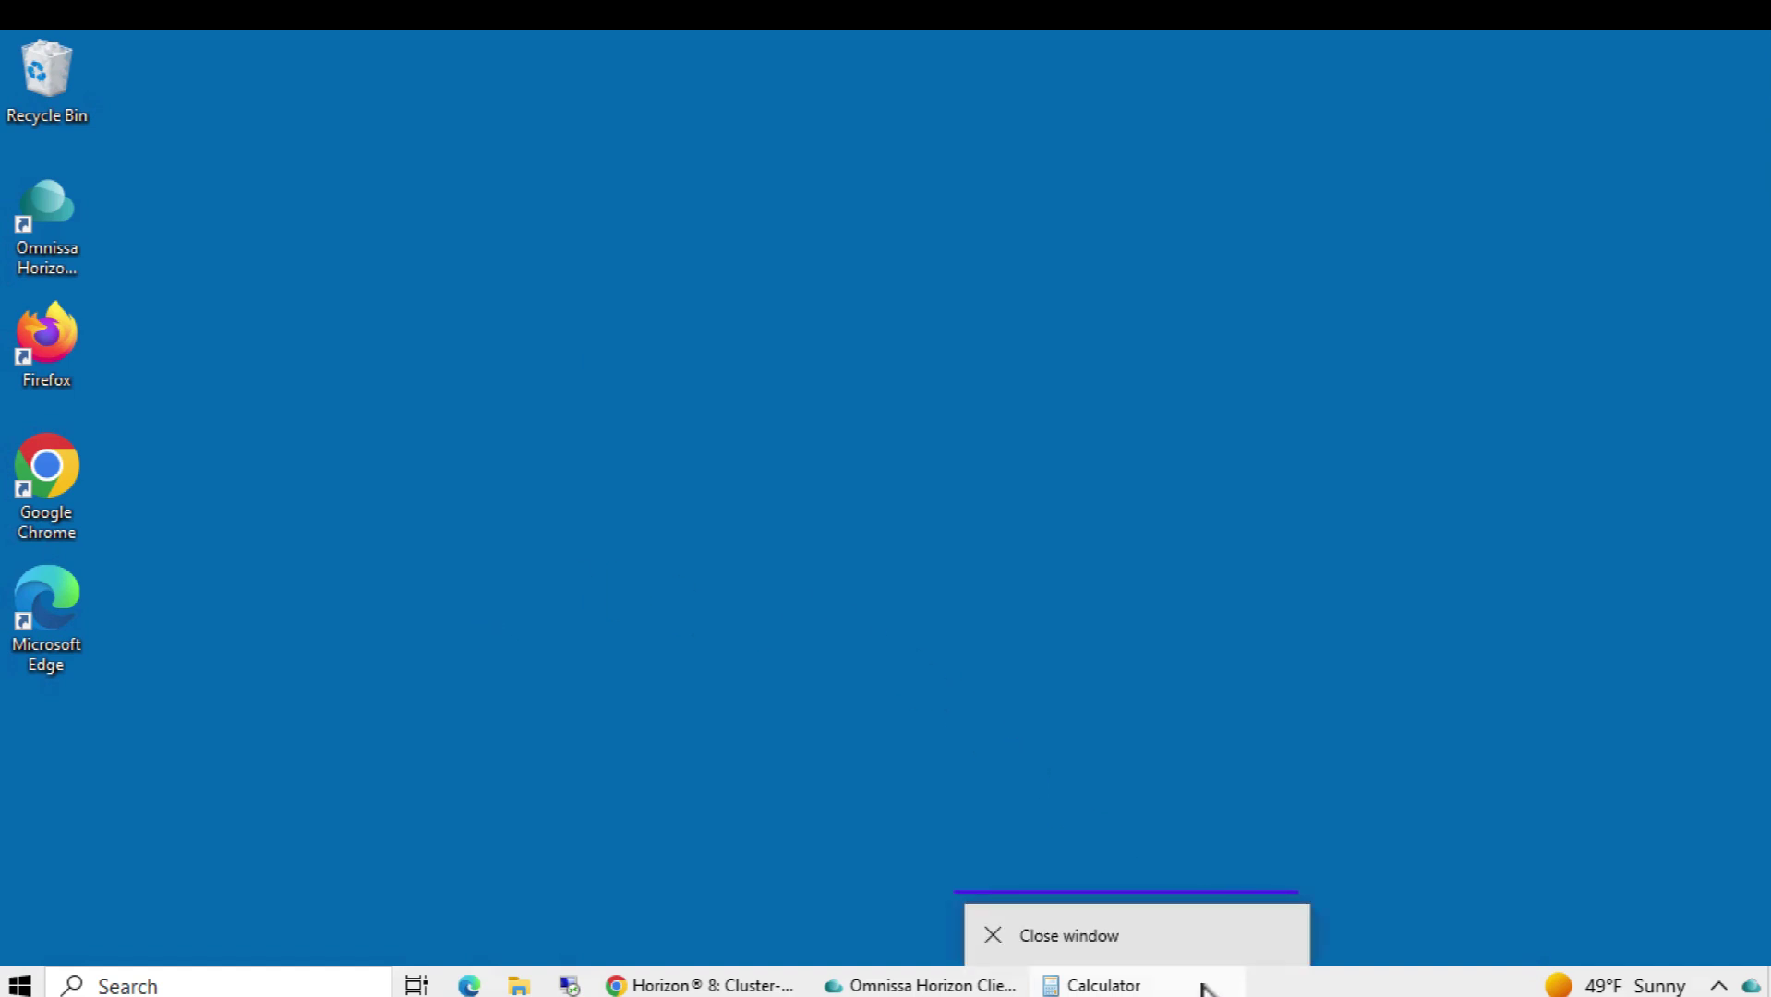